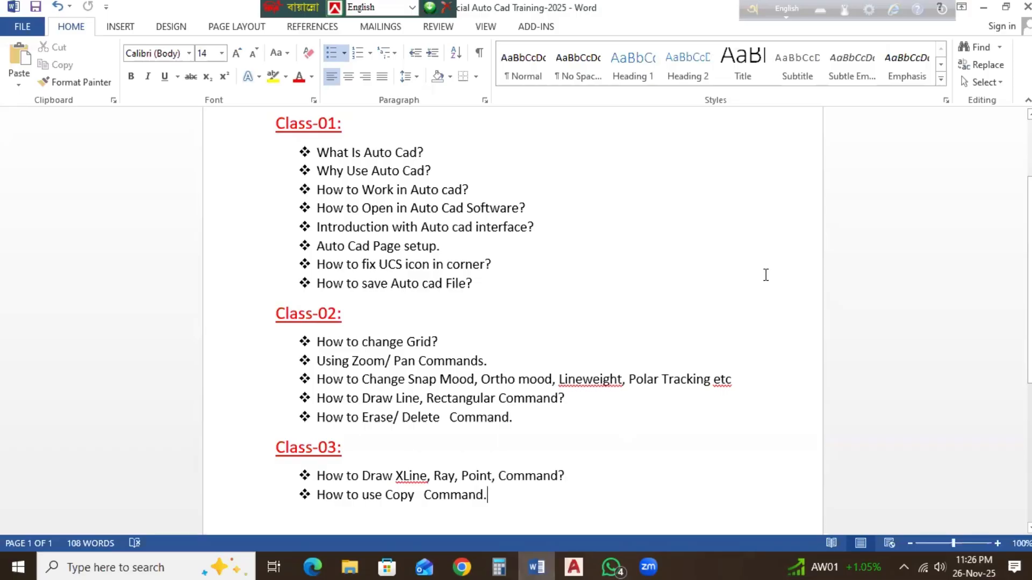
Step: Switch from the Word class outline to AutoCAD and examine the existing dimensioned line up close
scroll(762, 280, "up", 1)
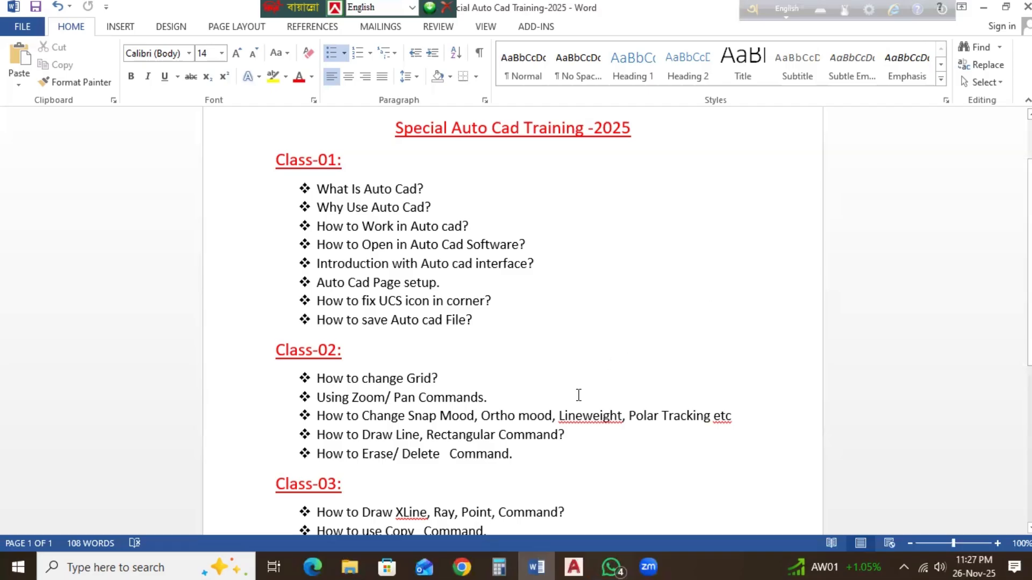
left_click(579, 556)
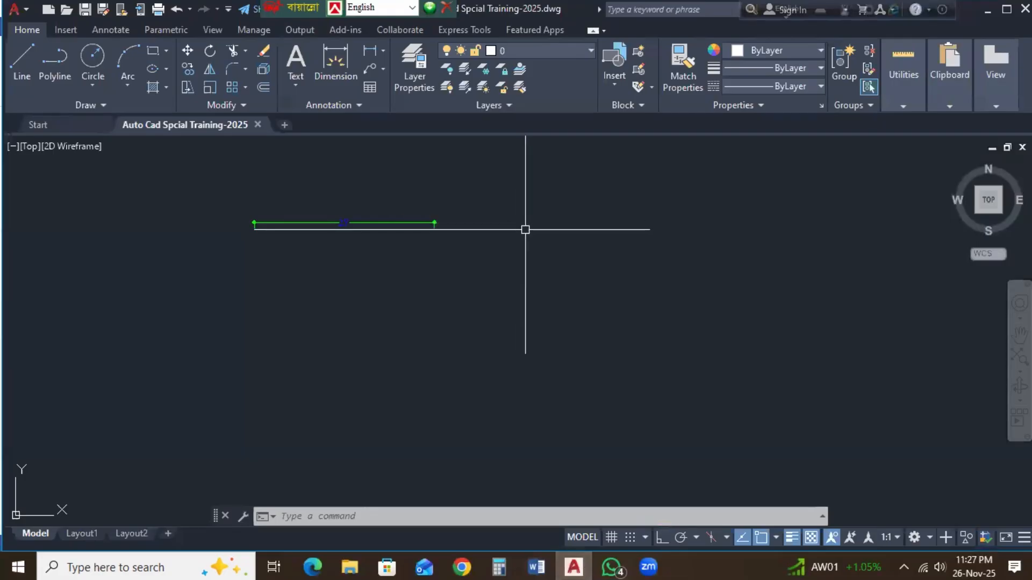
mouse_move(456, 263)
middle_mouse_down()
mouse_move(497, 307)
mouse_move(509, 338)
middle_mouse_up()
scroll(409, 303, "up", 8)
scroll(594, 341, "down", 2)
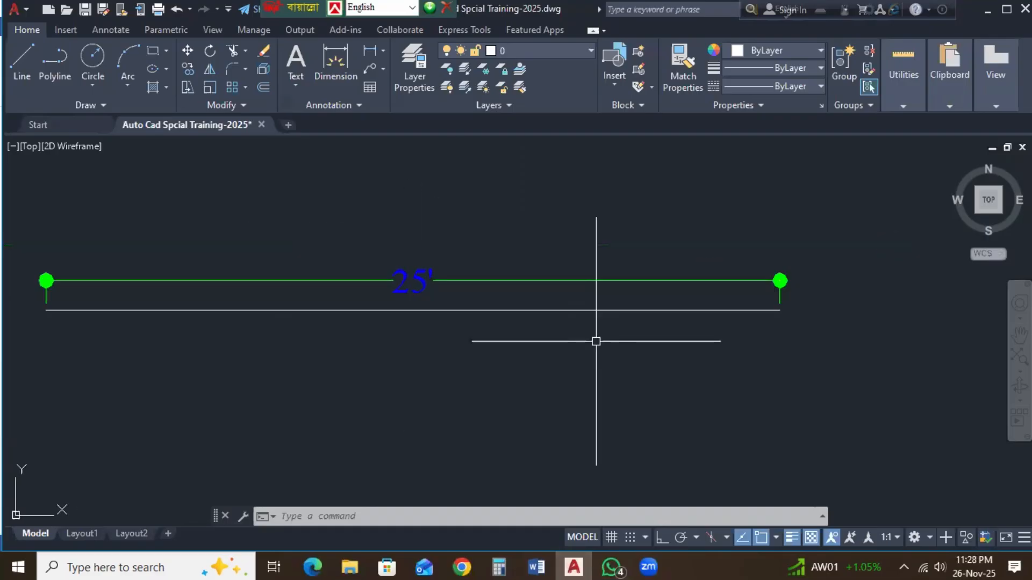
middle_click_drag(364, 295, 479, 300)
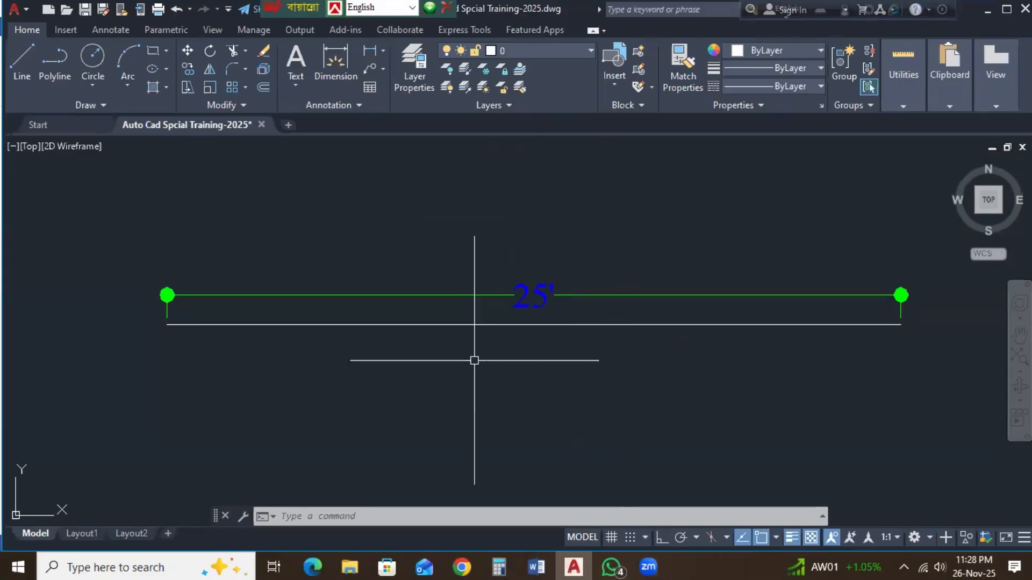
scroll(413, 283, "down", 4)
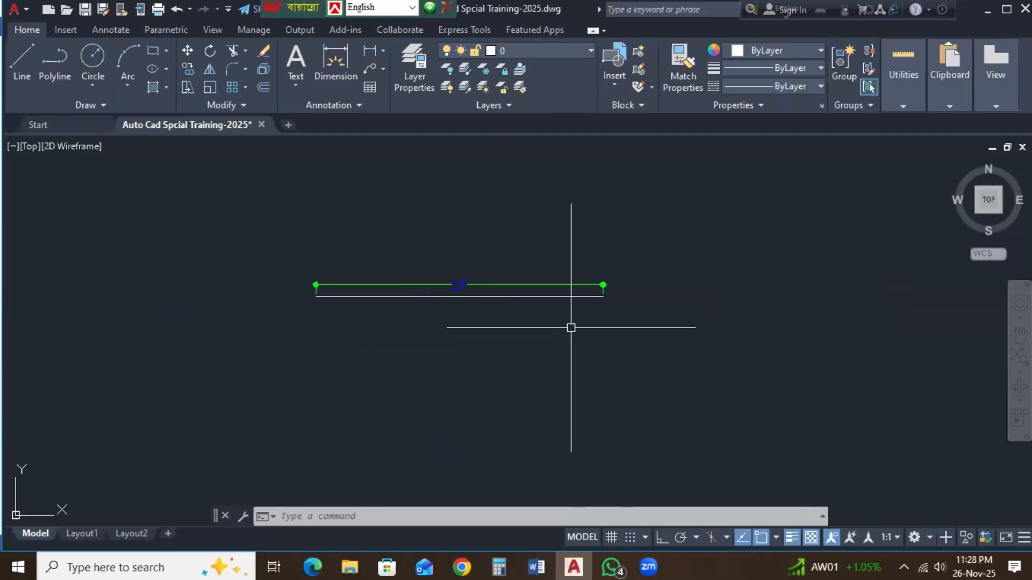
Step: Turn on the drawing grid and erase the horizontal line together with its 25' dimension
key("F7")
left_click(654, 333)
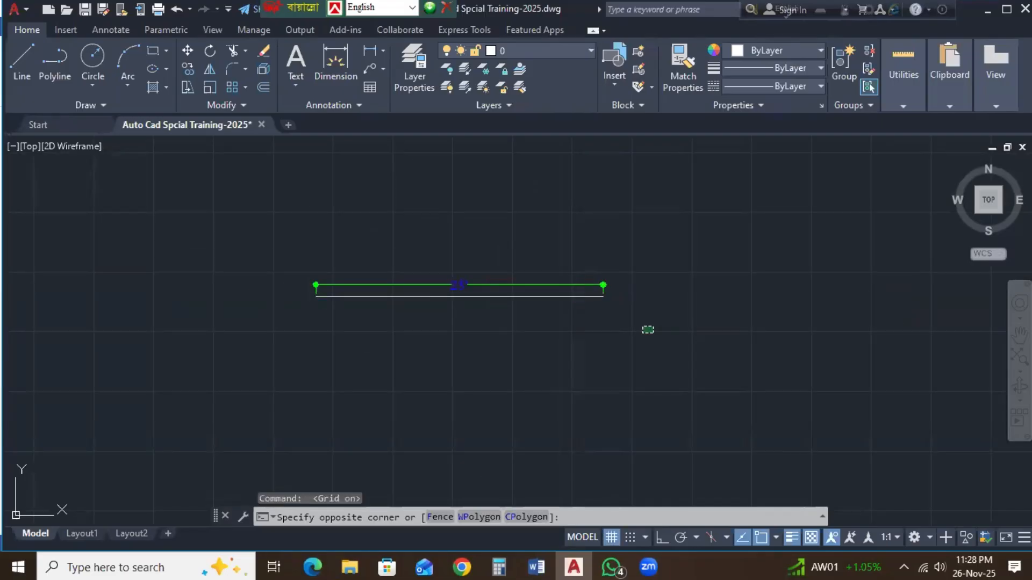
left_click(307, 253)
key("Delete")
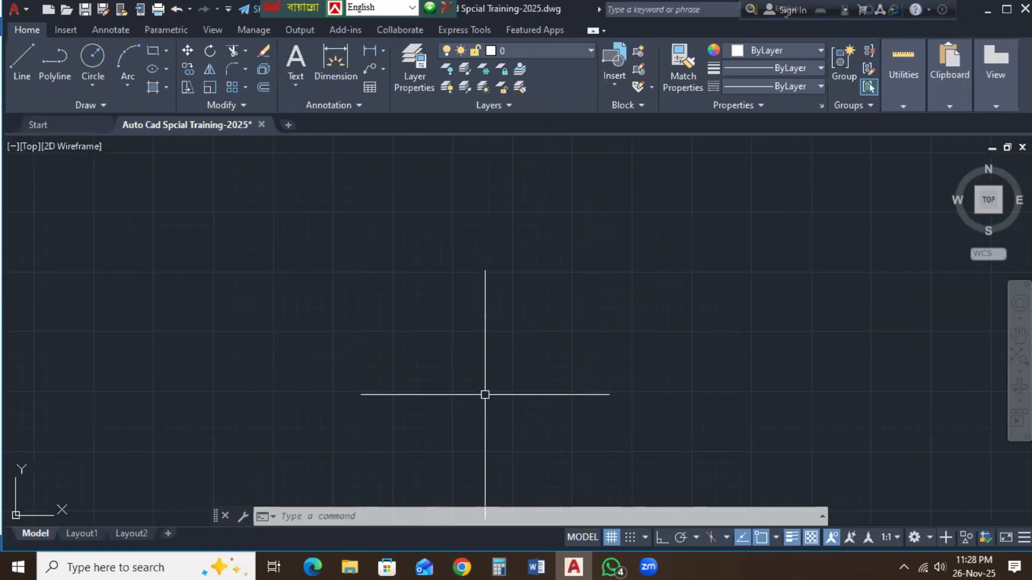
Step: Toggle the grid display off and on several times, ending with the grid off
key("F7")
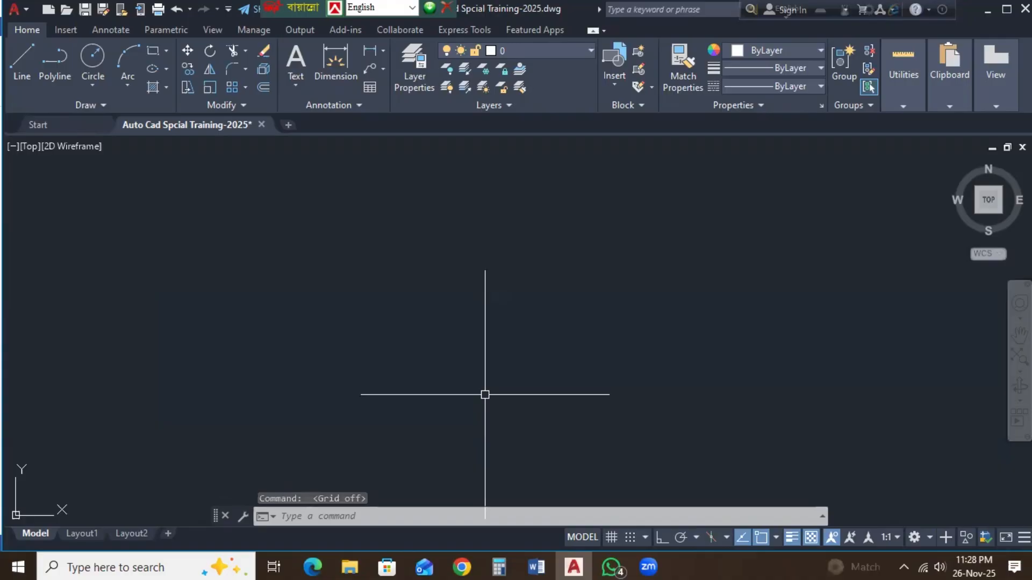
key("F7")
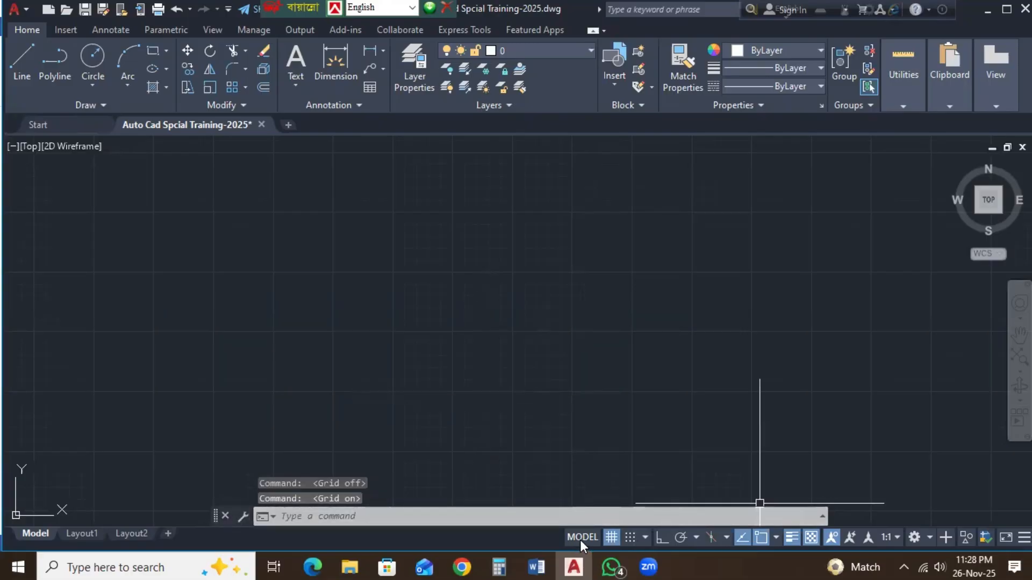
left_click(614, 537)
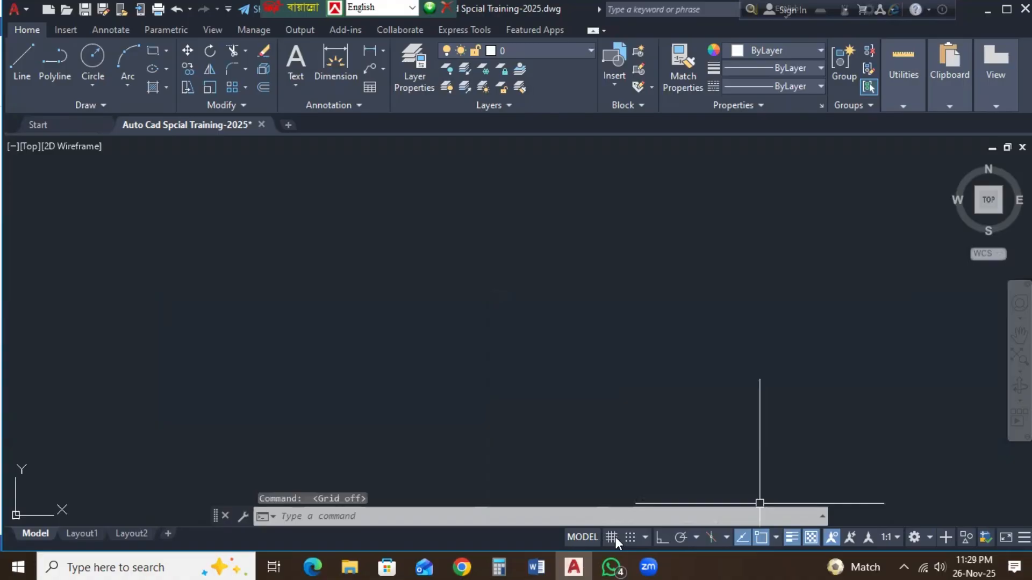
left_click(612, 537)
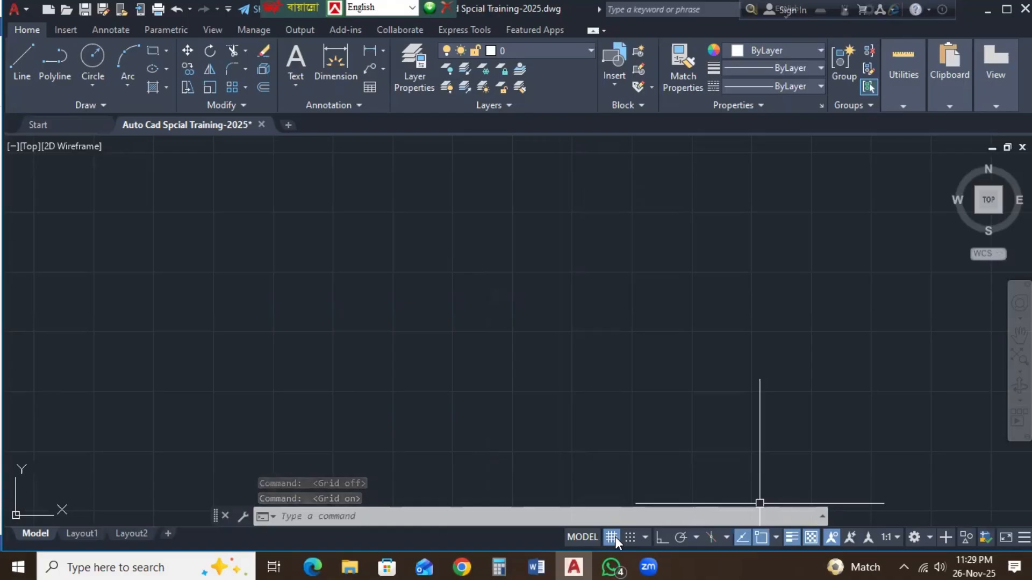
left_click(612, 537)
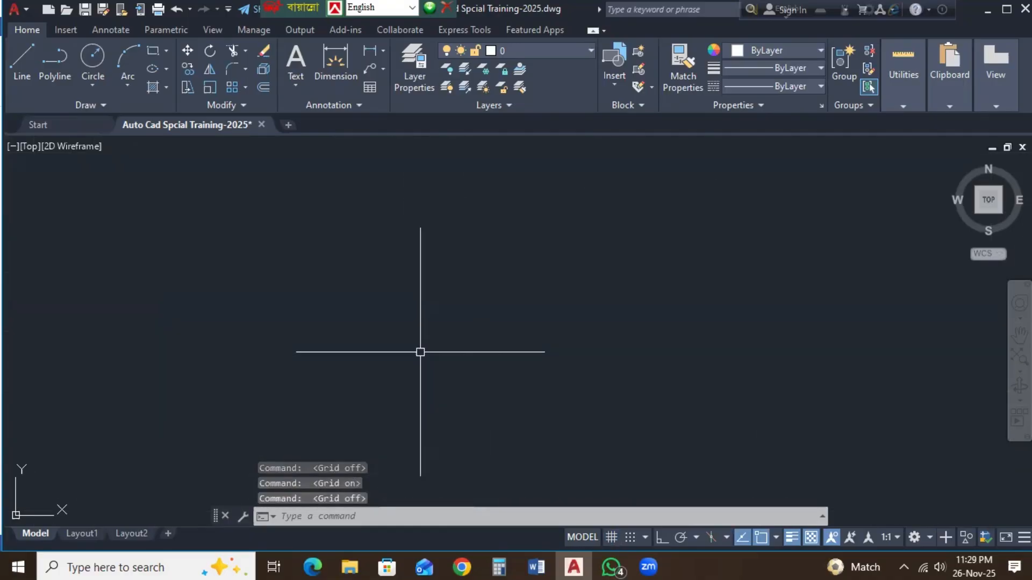
Step: Check the class outline in Word, return to AutoCAD and draw a freehand rectangle in the middle of the empty drawing area
left_click(538, 567)
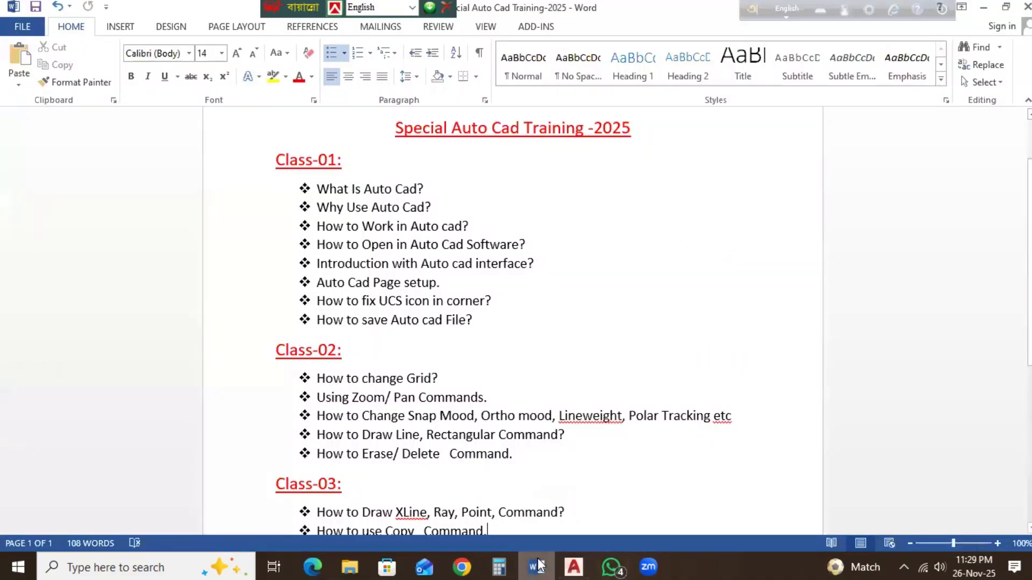
left_click(538, 566)
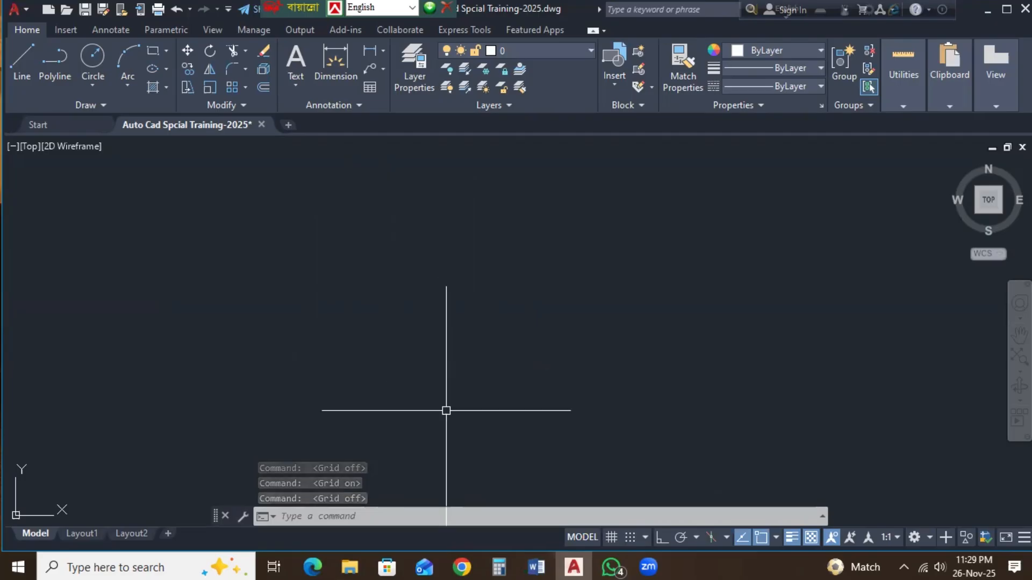
left_click(153, 51)
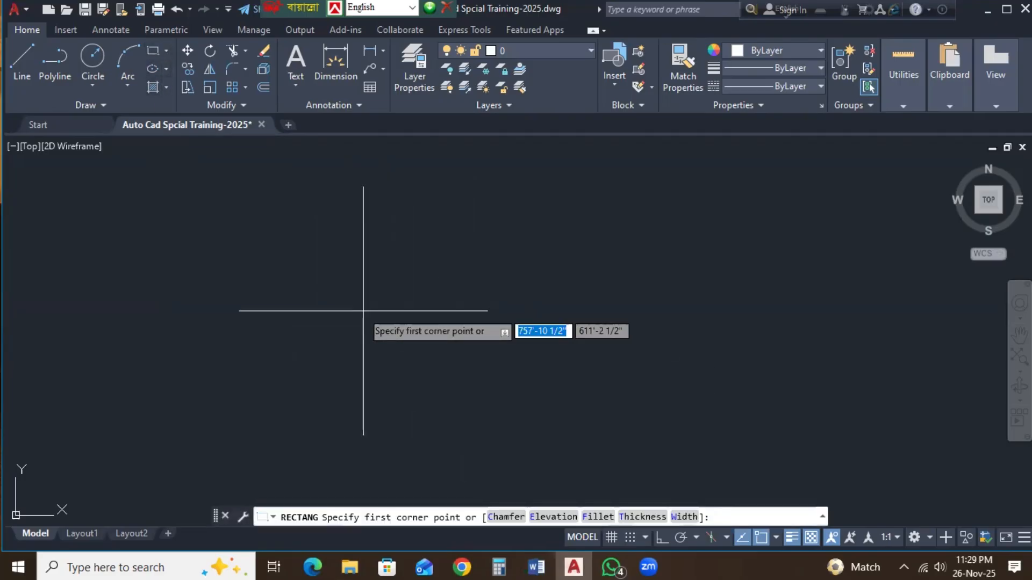
left_click(355, 308)
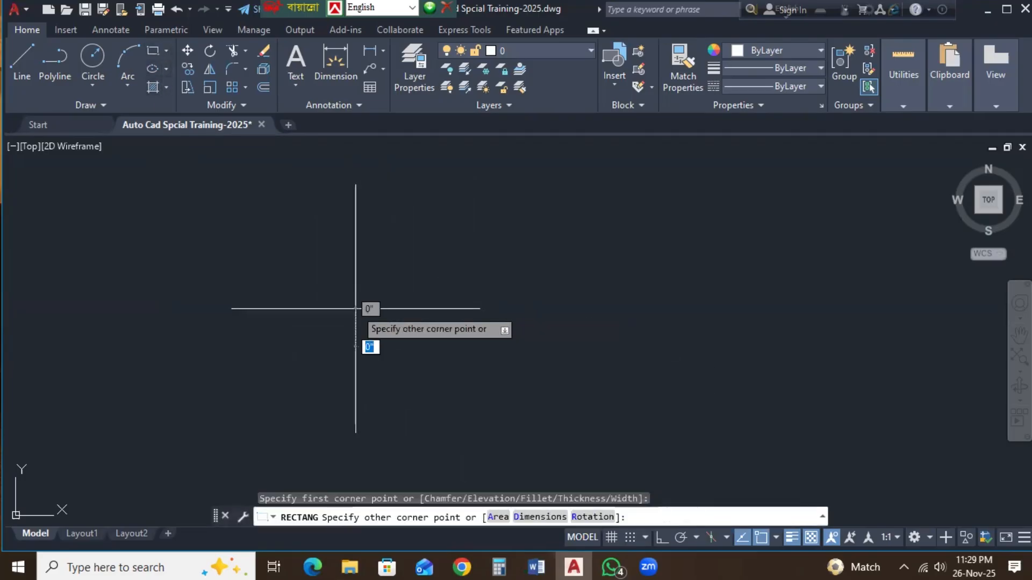
left_click(501, 387)
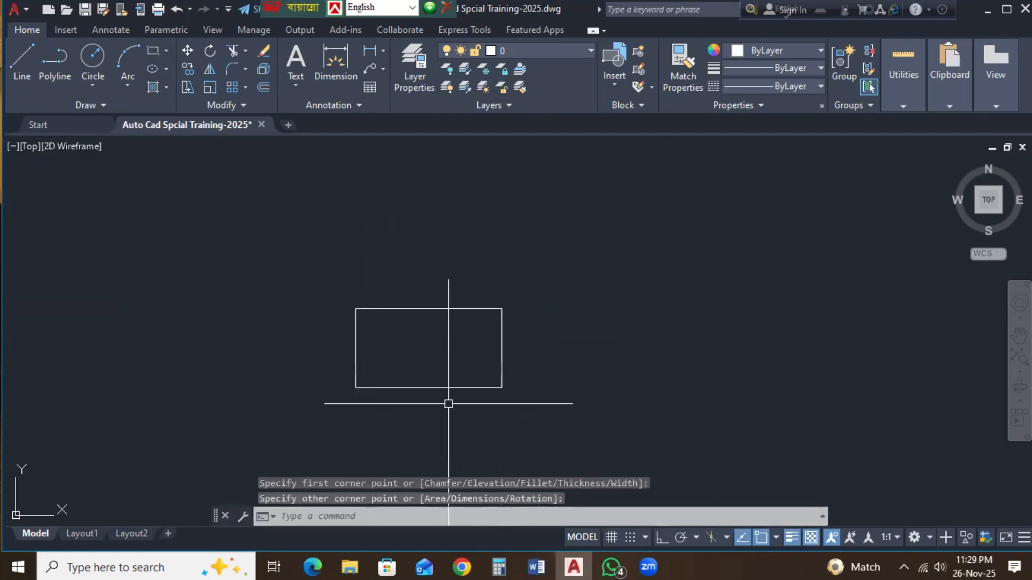
Step: Zoom in and out repeatedly on the rectangle to view it at different magnifications
middle_click_drag(446, 403, 417, 392)
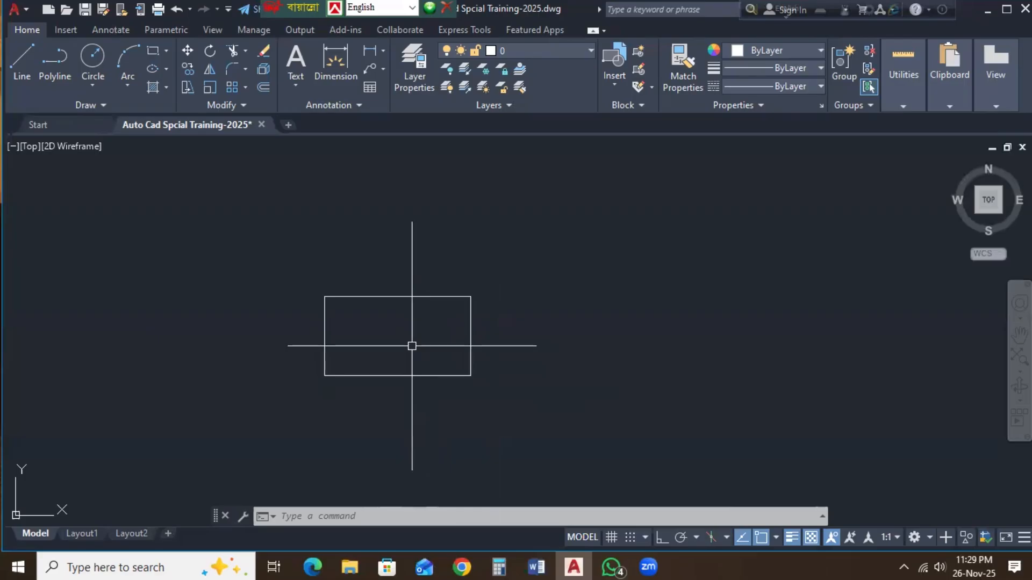
scroll(412, 345, "up", 5)
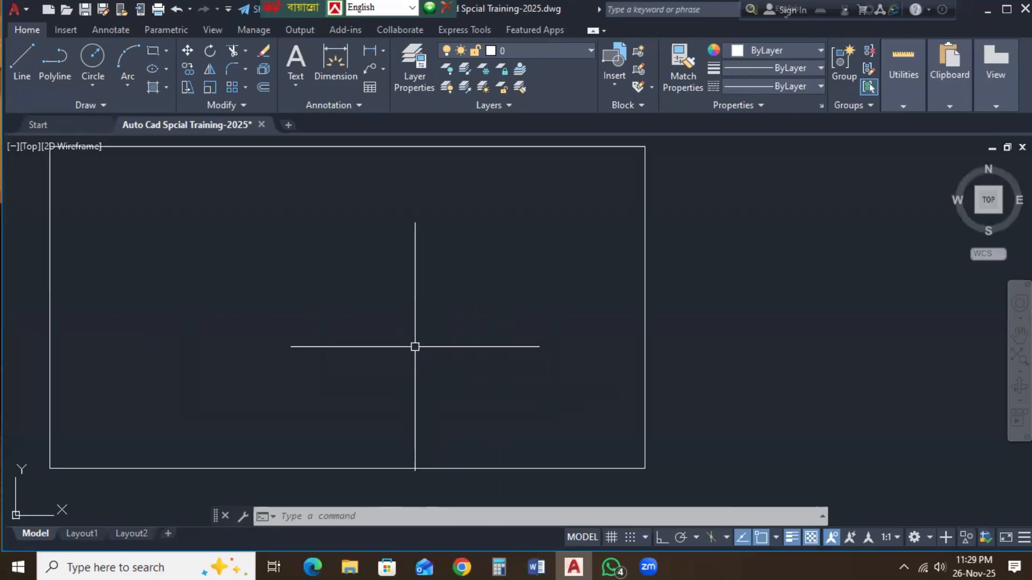
scroll(415, 349, "down", 10)
scroll(420, 354, "up", 8)
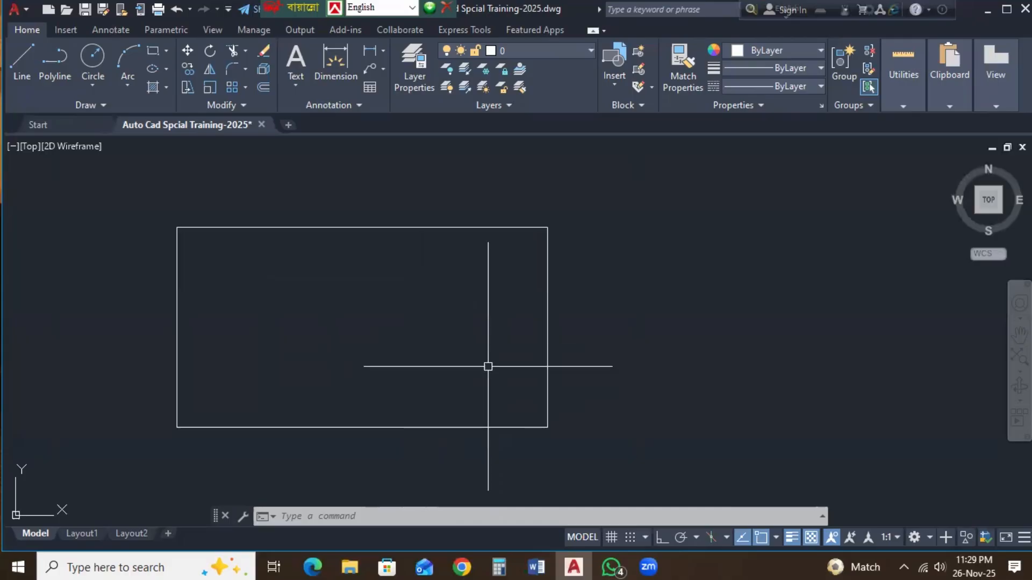
scroll(494, 373, "down", 6)
key("Escape")
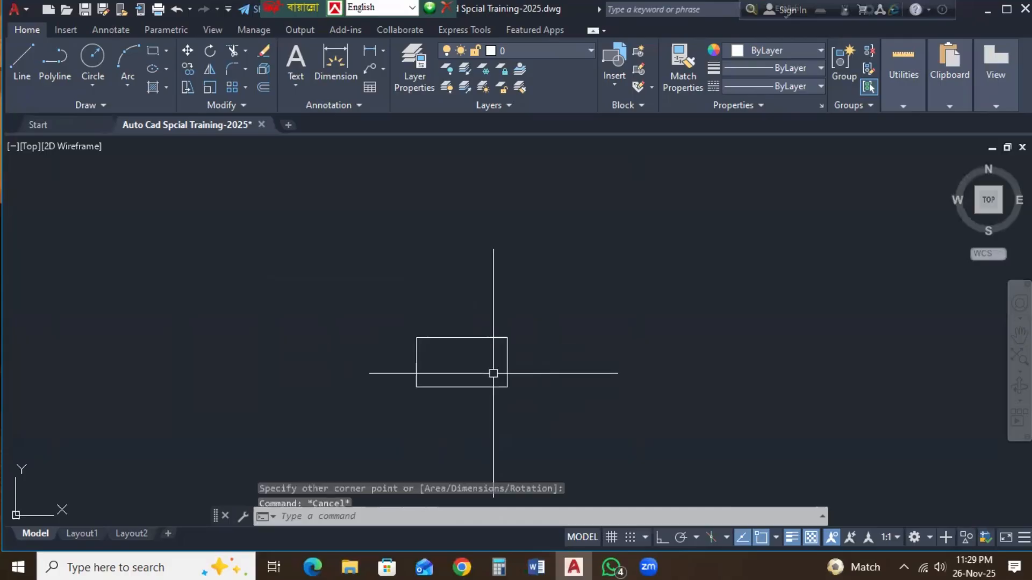
Step: Use the Zoom command with a window placed around the rectangle to enlarge it in the view
type("Z")
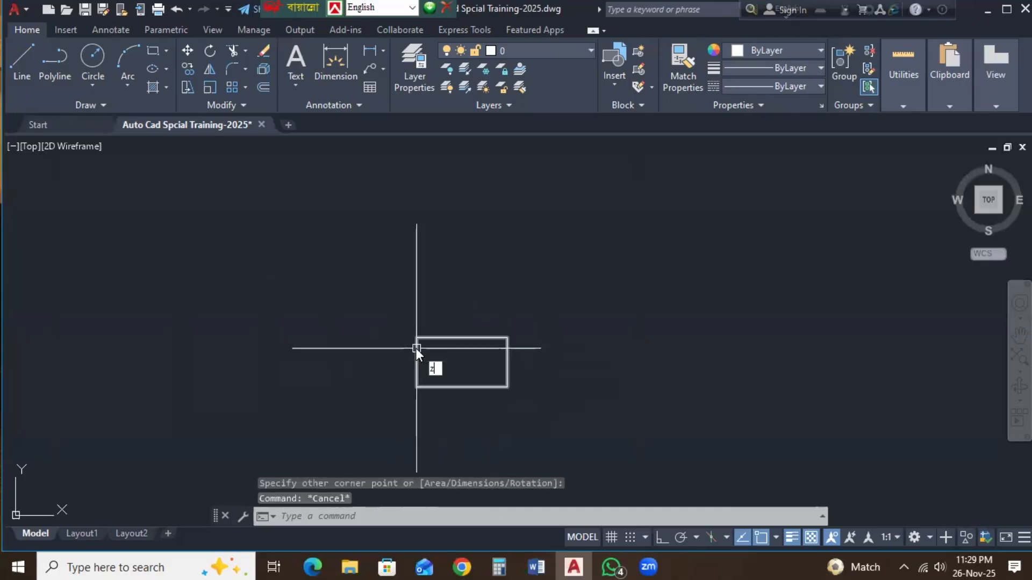
key("Return")
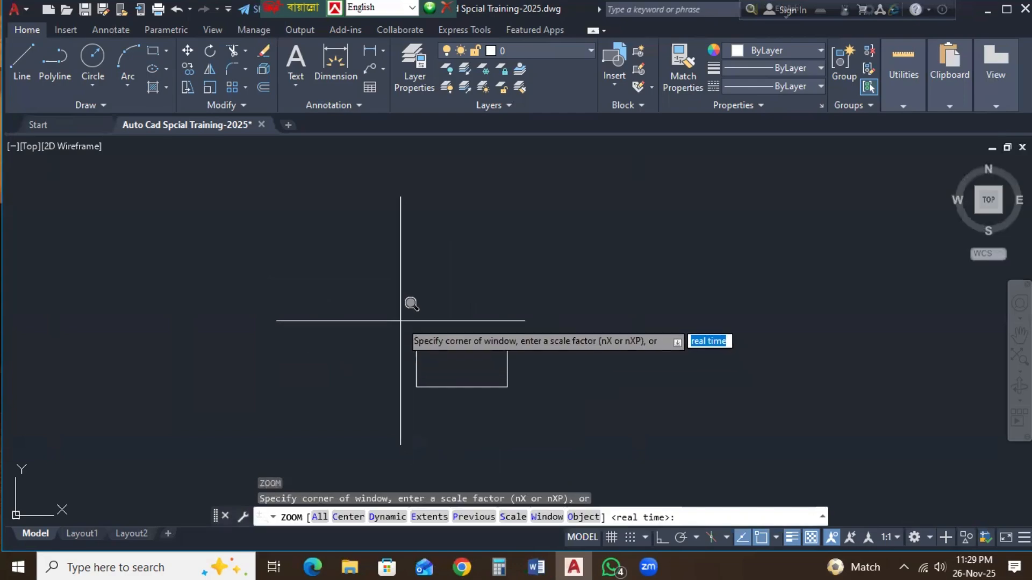
left_click(400, 320)
left_click(528, 410)
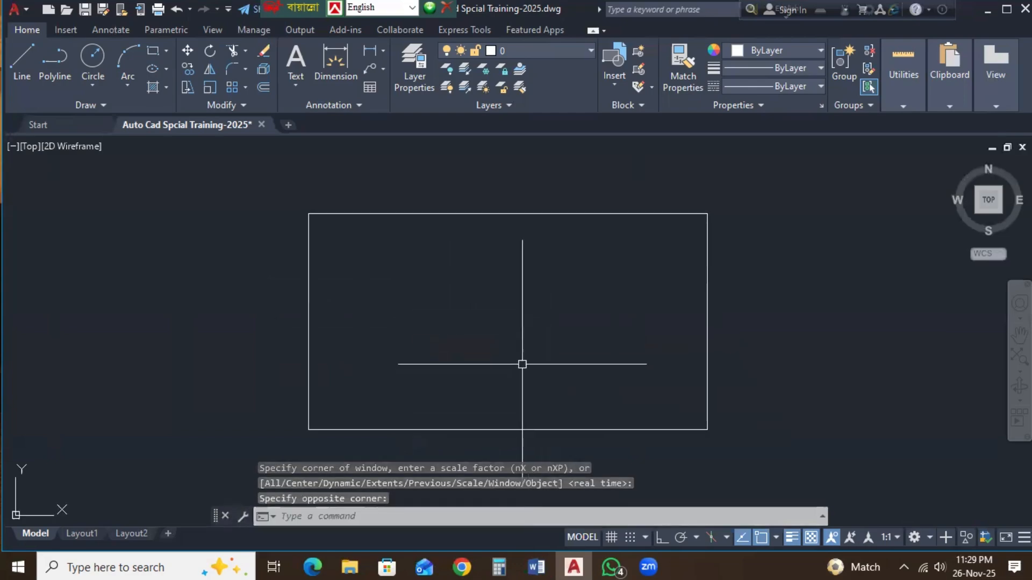
left_click(749, 326)
left_click(779, 350)
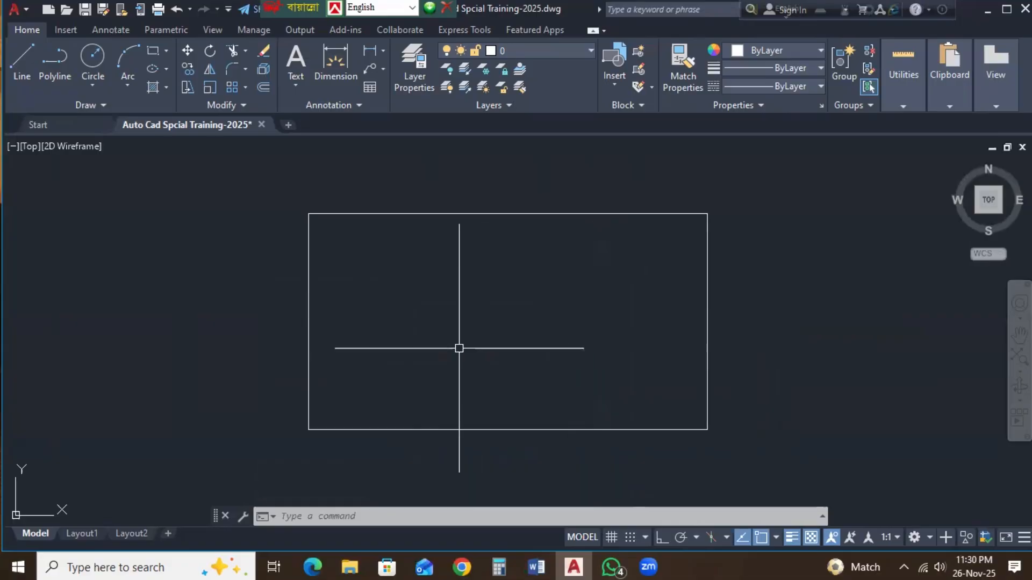
Step: Pan the view back and forth until the rectangle sits partly beyond the left edge of the drawing area
middle_click_drag(798, 373, 802, 373)
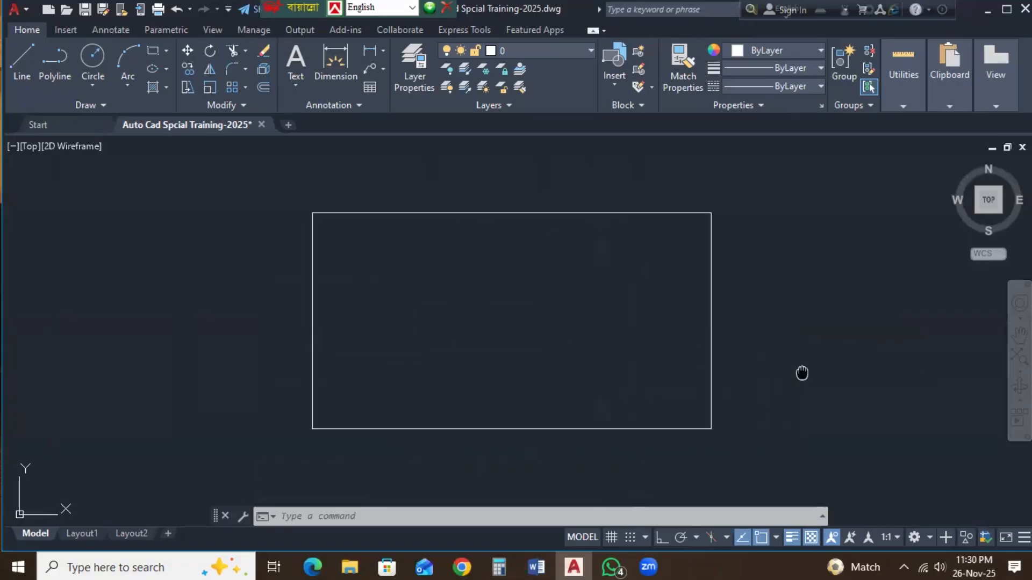
mouse_move(802, 373)
middle_mouse_down()
mouse_move(737, 362)
mouse_move(730, 370)
mouse_move(747, 352)
mouse_move(686, 382)
mouse_move(793, 380)
mouse_move(684, 371)
mouse_move(804, 368)
mouse_move(675, 387)
mouse_move(815, 378)
mouse_move(675, 387)
mouse_move(763, 380)
mouse_move(684, 387)
mouse_move(643, 375)
mouse_move(698, 376)
mouse_move(672, 366)
mouse_move(684, 401)
mouse_move(670, 385)
mouse_move(689, 408)
middle_mouse_up()
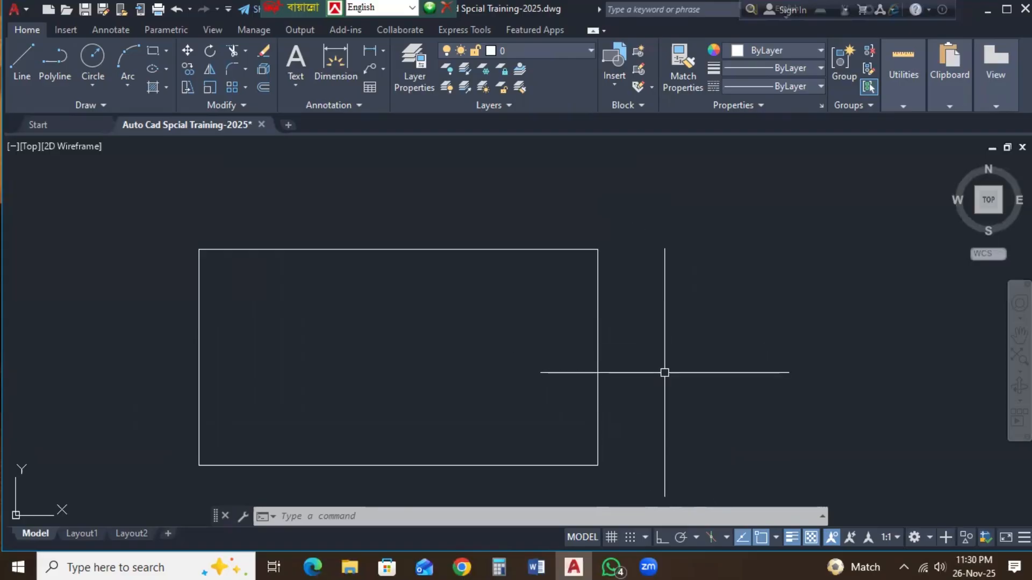
mouse_move(664, 373)
middle_mouse_down()
mouse_move(622, 338)
mouse_move(692, 385)
mouse_move(695, 366)
mouse_move(668, 376)
mouse_move(675, 360)
mouse_move(721, 364)
mouse_move(426, 347)
middle_mouse_up()
middle_click_drag(645, 356, 497, 350)
middle_click_drag(392, 350, 507, 390)
middle_click_drag(738, 390, 564, 366)
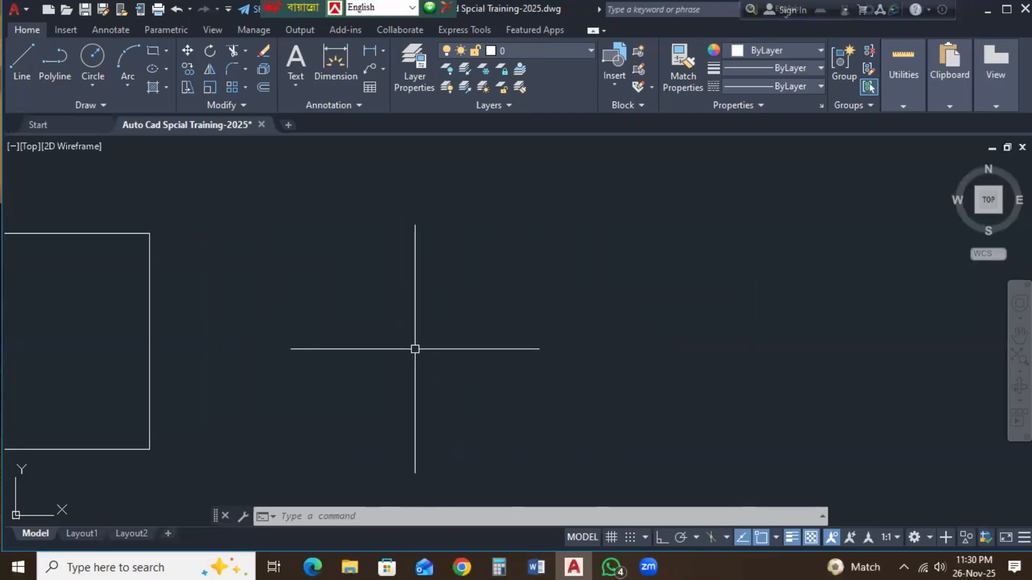
Step: Bring the rectangle back to the middle of the view with the PAN command and switch to the class outline in Word
type("an")
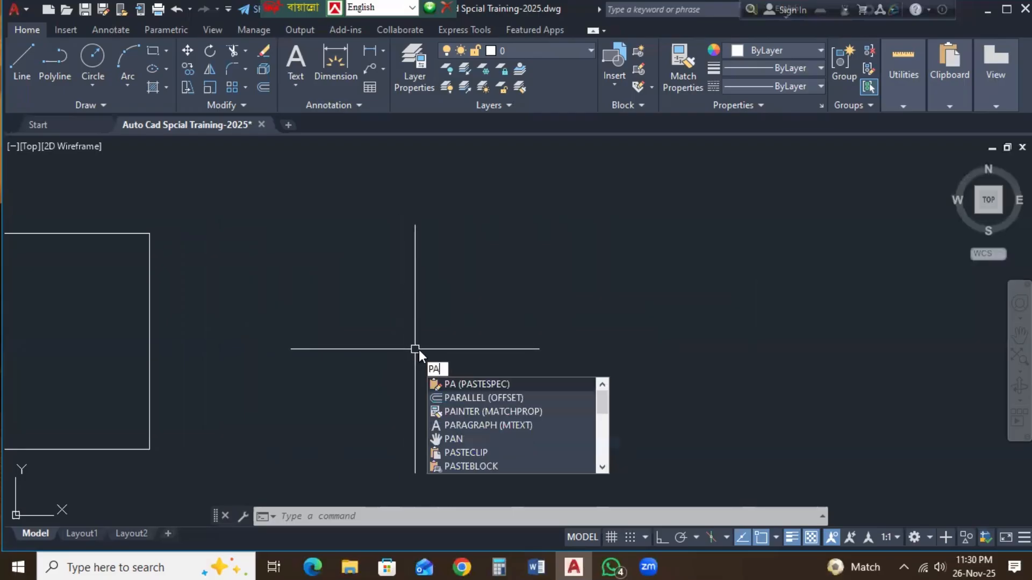
key("Return")
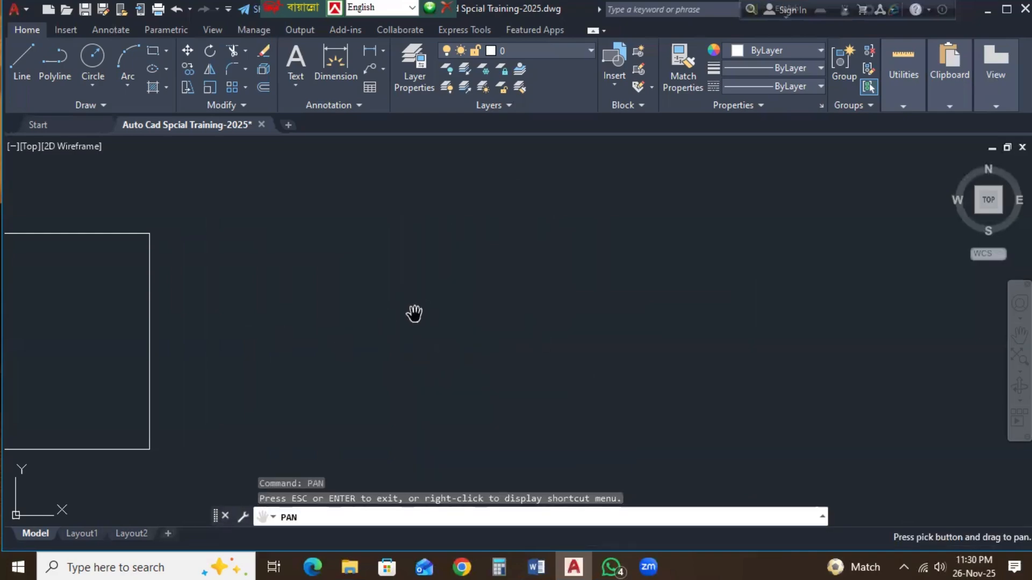
mouse_move(328, 321)
left_mouse_down()
mouse_move(604, 322)
mouse_move(715, 298)
left_mouse_up()
left_click_drag(563, 357, 702, 312)
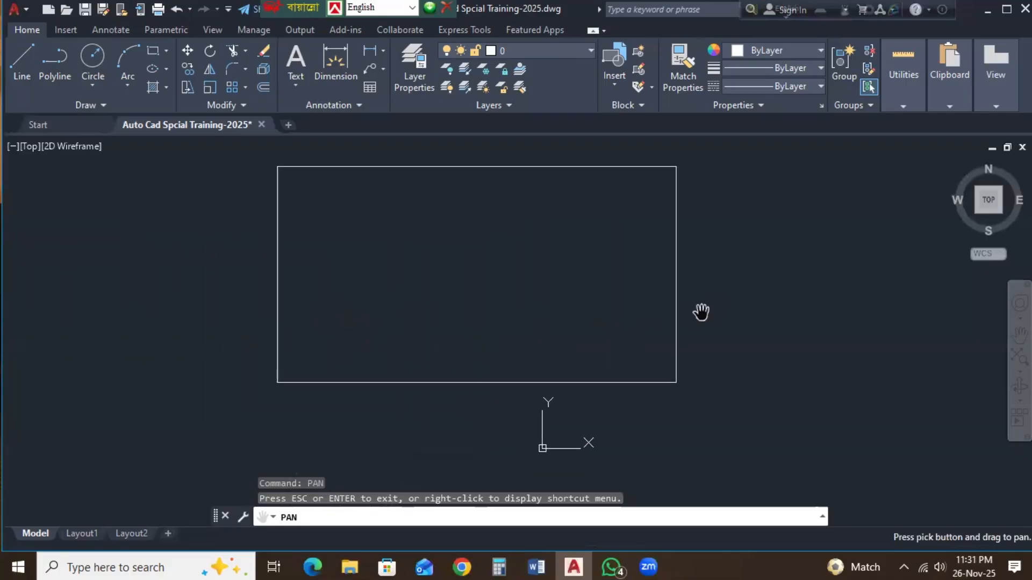
left_click_drag(649, 362, 703, 361)
left_click_drag(615, 285, 578, 327)
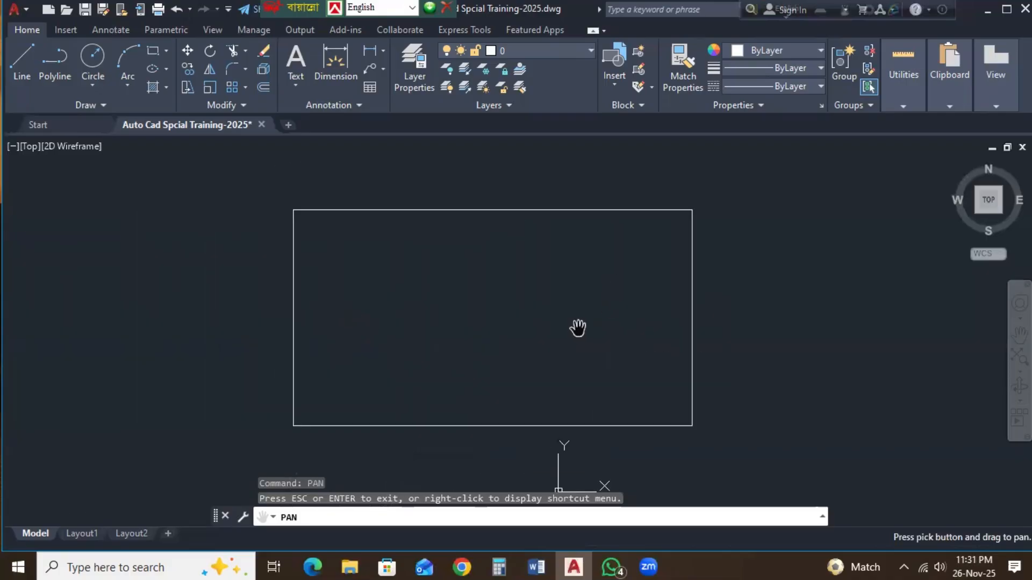
left_click_drag(686, 368, 676, 328)
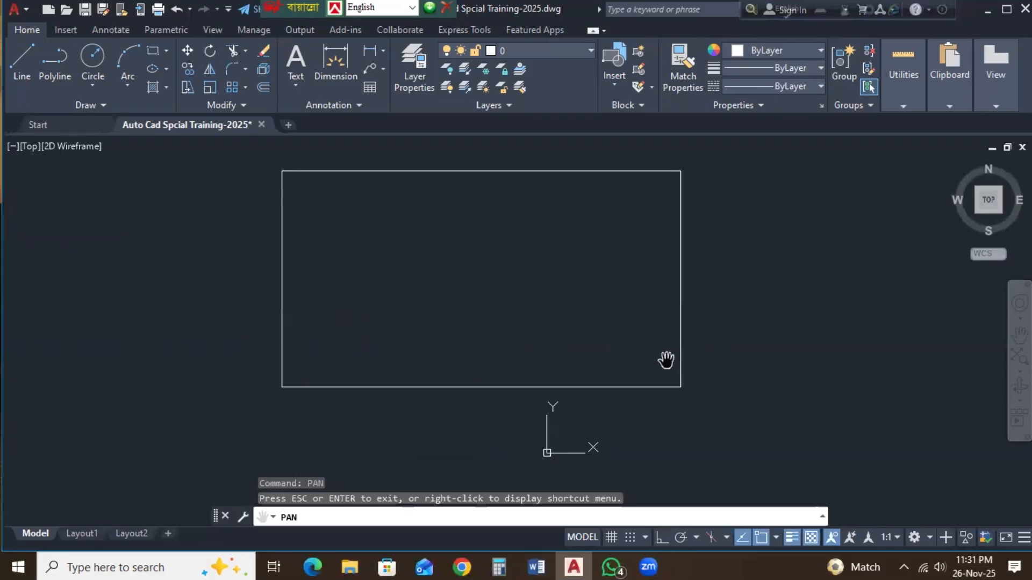
key("Escape")
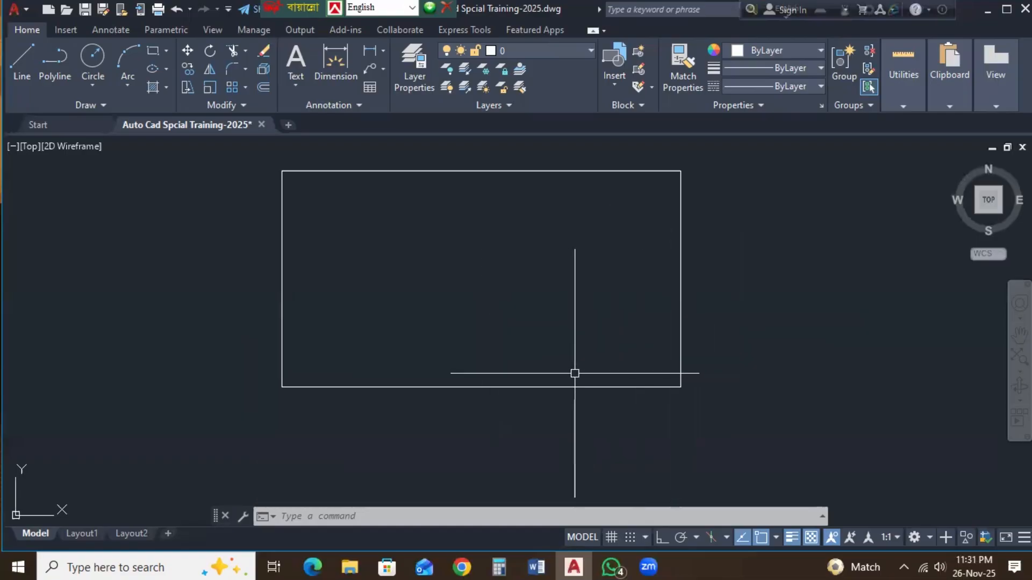
left_click(547, 565)
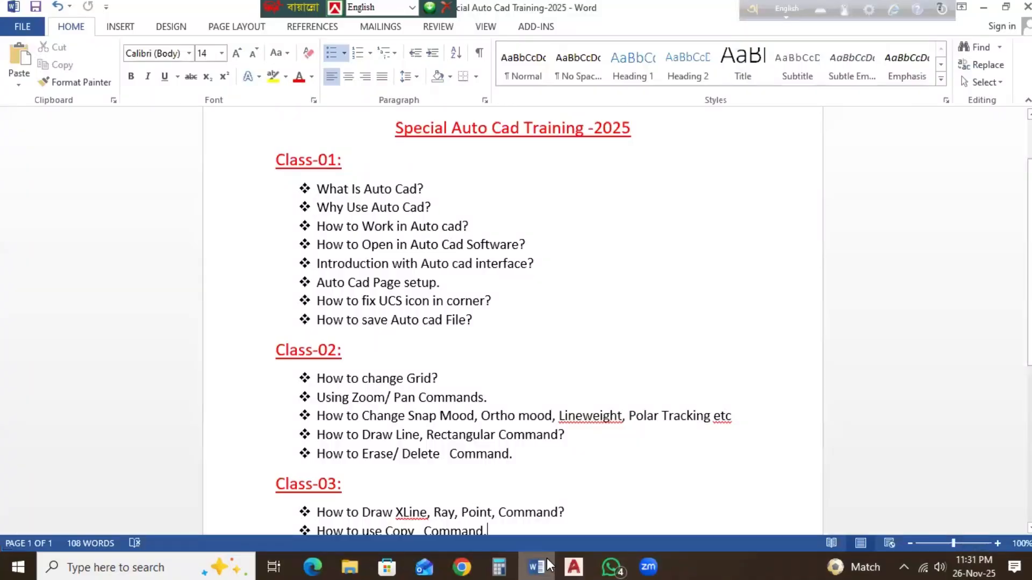
Step: Switch back to AutoCAD and turn on Ortho mode, toggling it off and on again
left_click(547, 565)
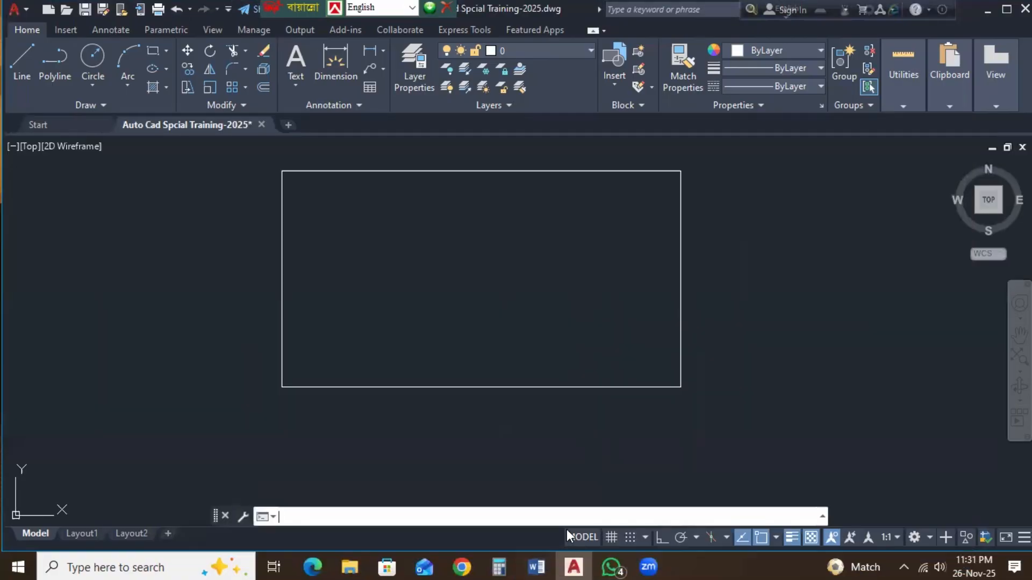
middle_click_drag(700, 416, 607, 410)
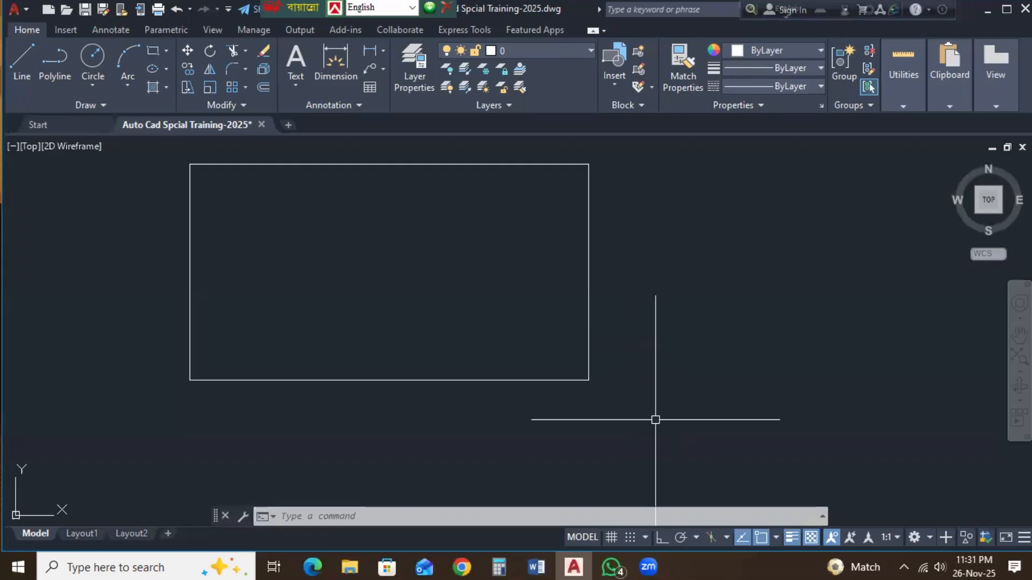
left_click(659, 538)
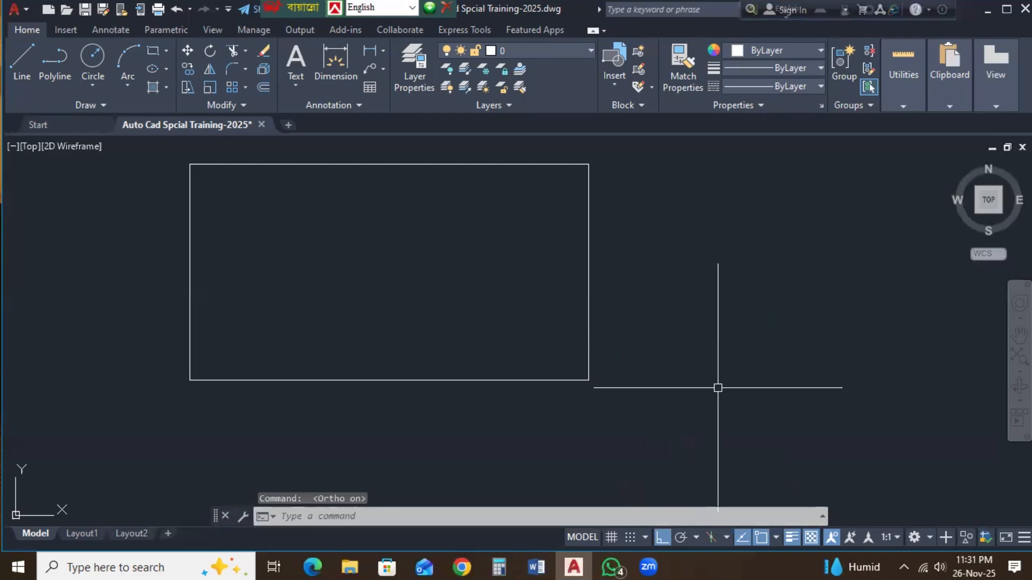
left_click(660, 536)
left_click(660, 537)
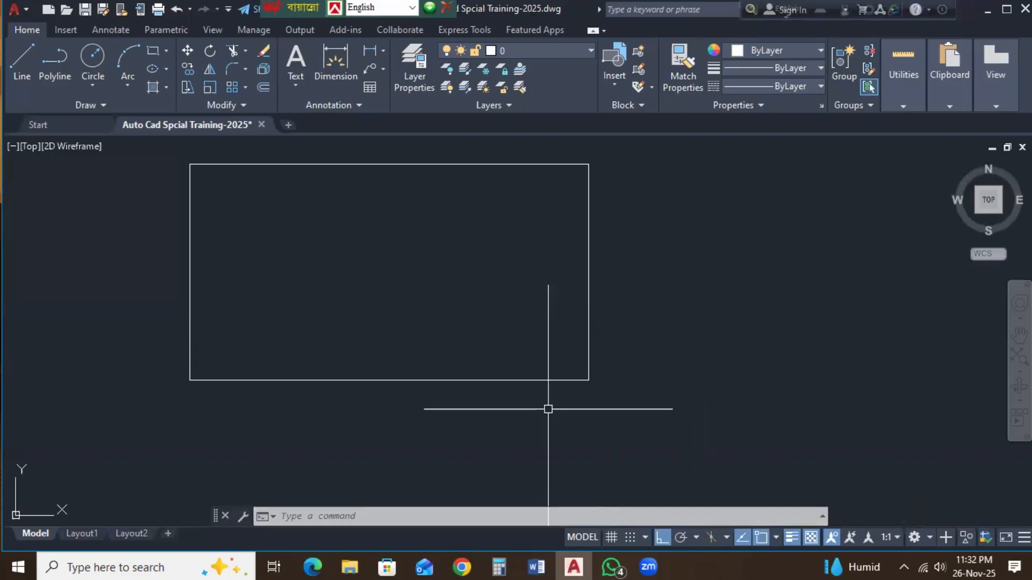
Step: Turn object snap off and back on while the Line command is running, without drawing a line
left_click(763, 537)
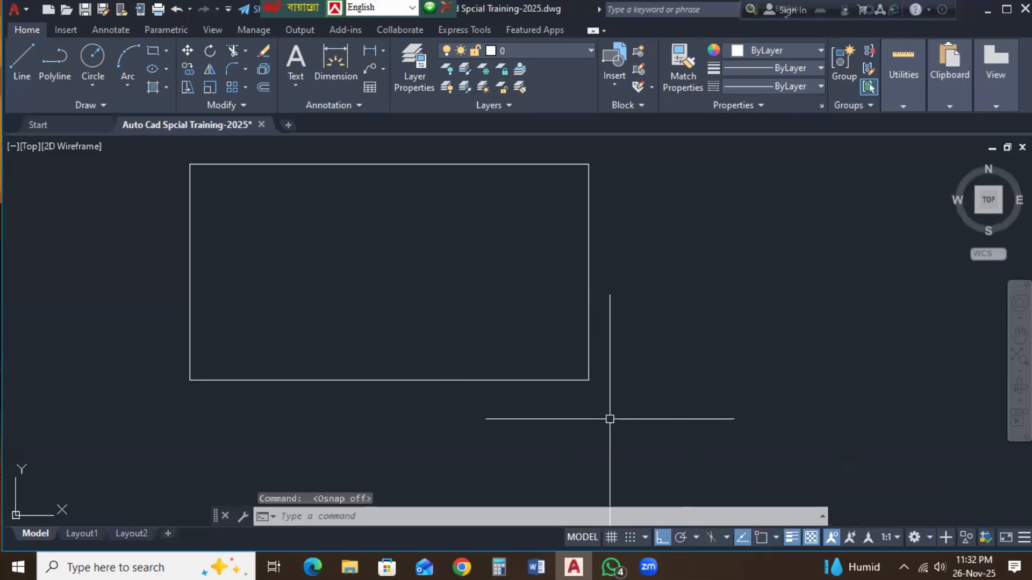
type("l")
key("Return")
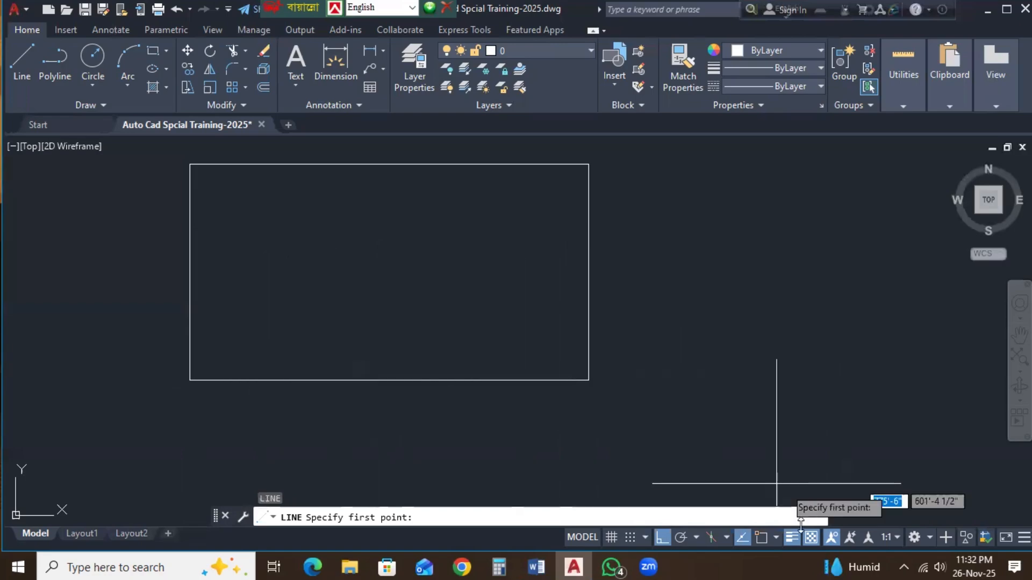
left_click(760, 538)
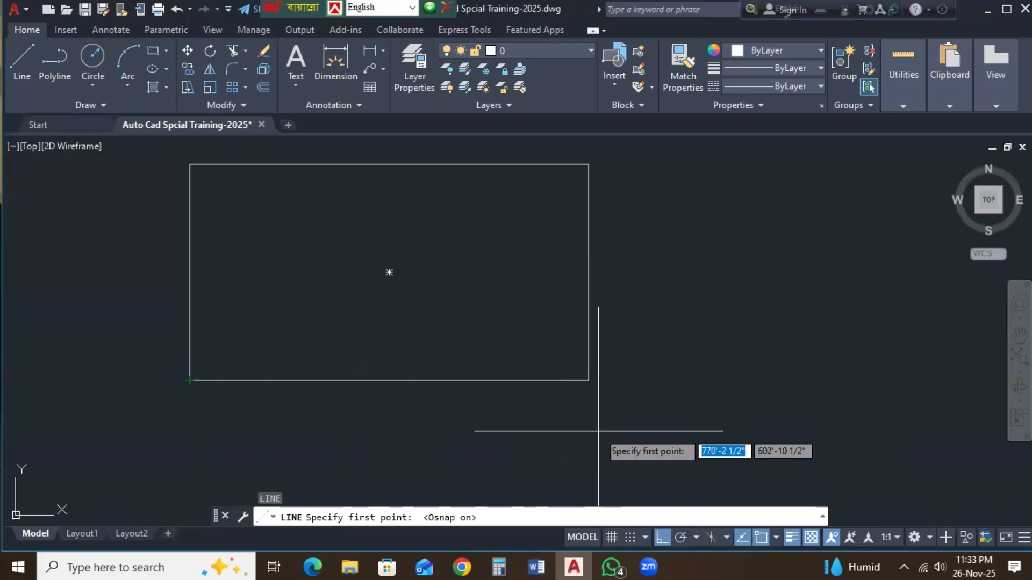
key("Escape")
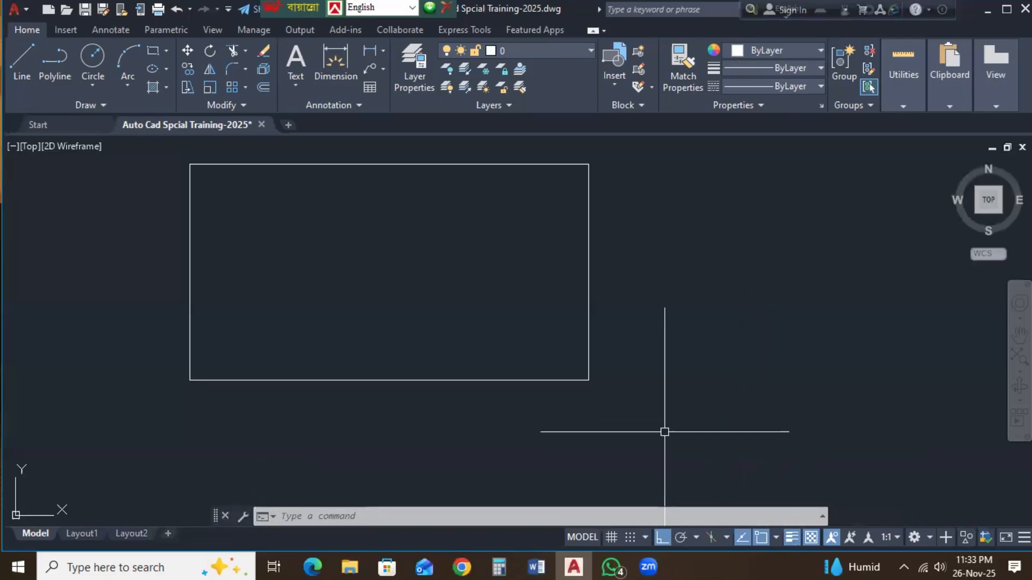
Step: Set the rectangle's lineweight to 0.40 mm and toggle the lineweight display off and back on
left_click(737, 437)
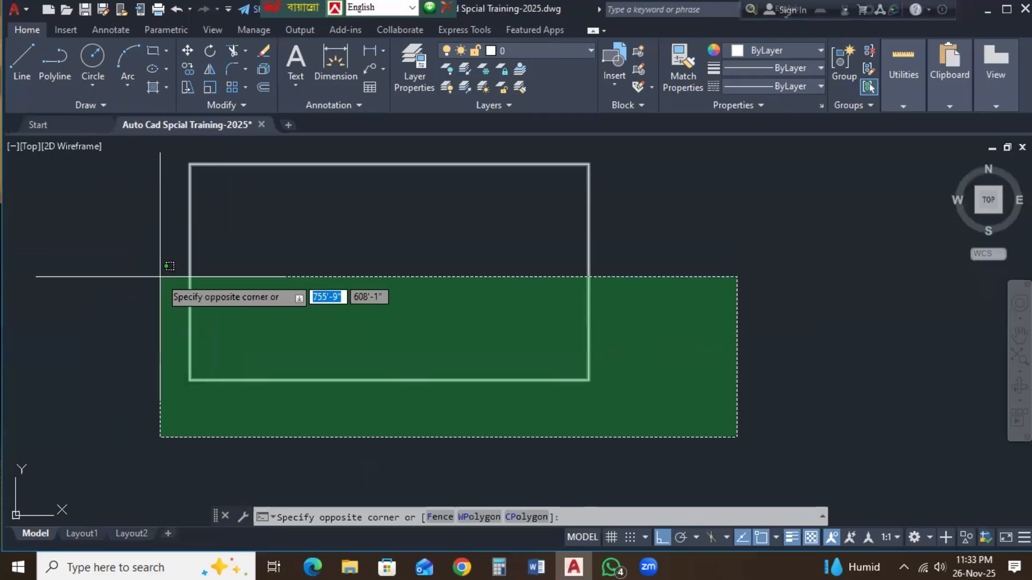
left_click(129, 229)
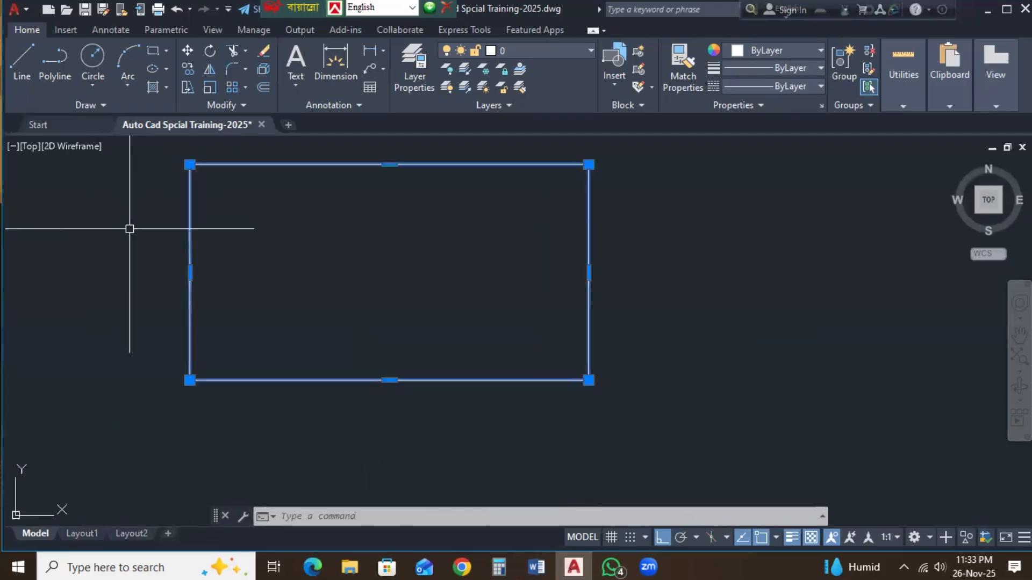
left_click(765, 67)
scroll(766, 237, "down", 3)
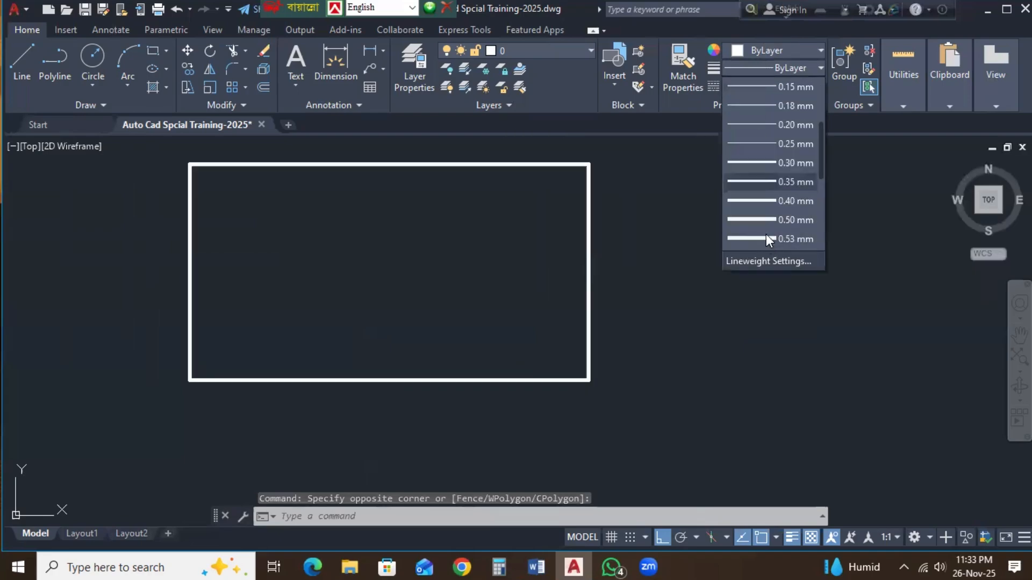
left_click(785, 201)
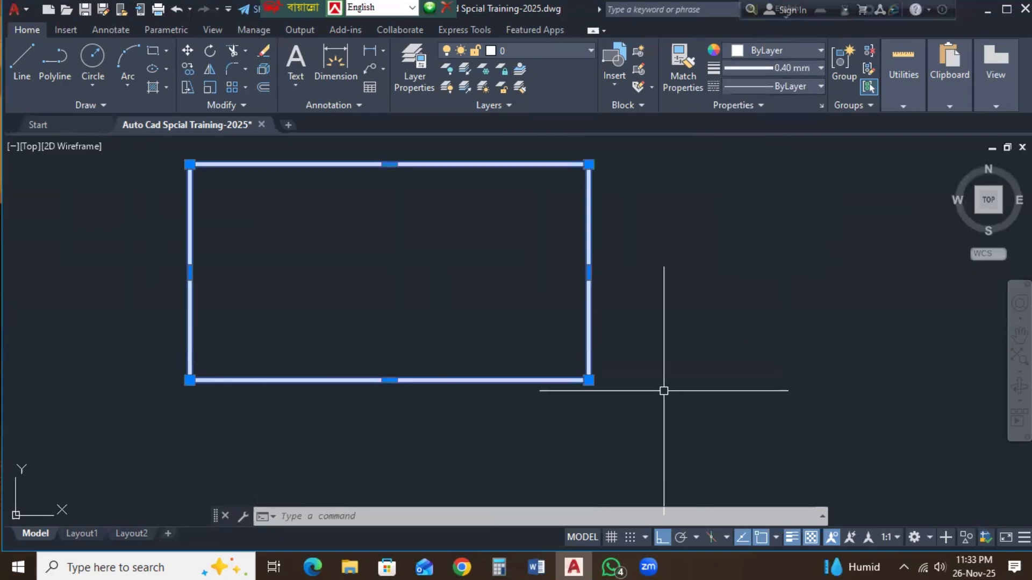
key("Escape")
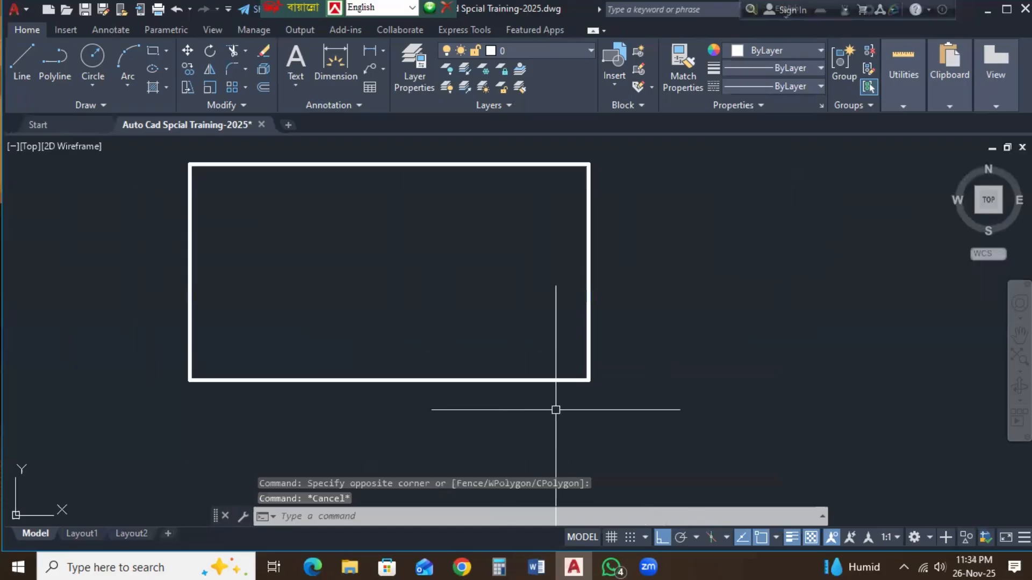
left_click(793, 534)
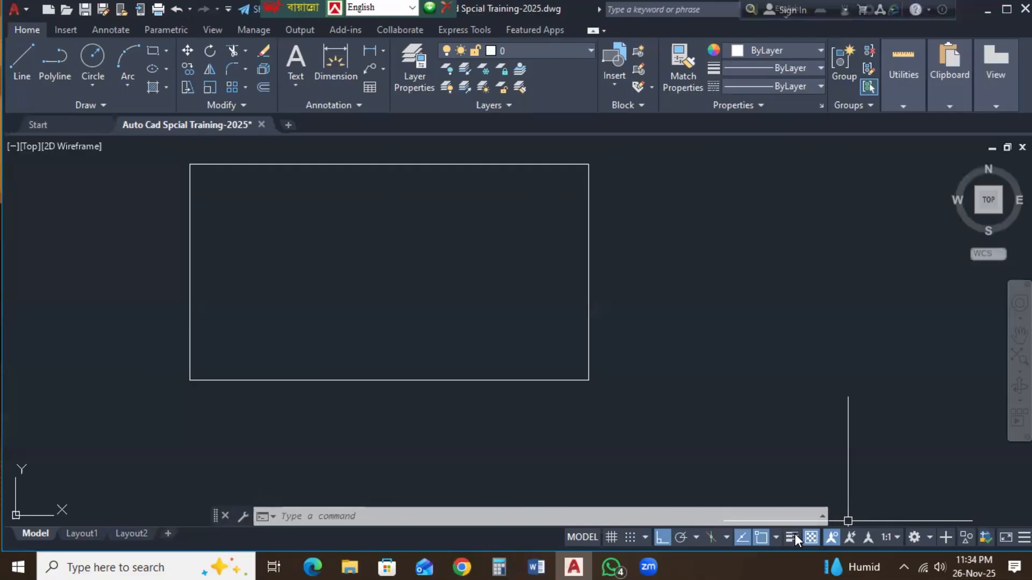
left_click(794, 536)
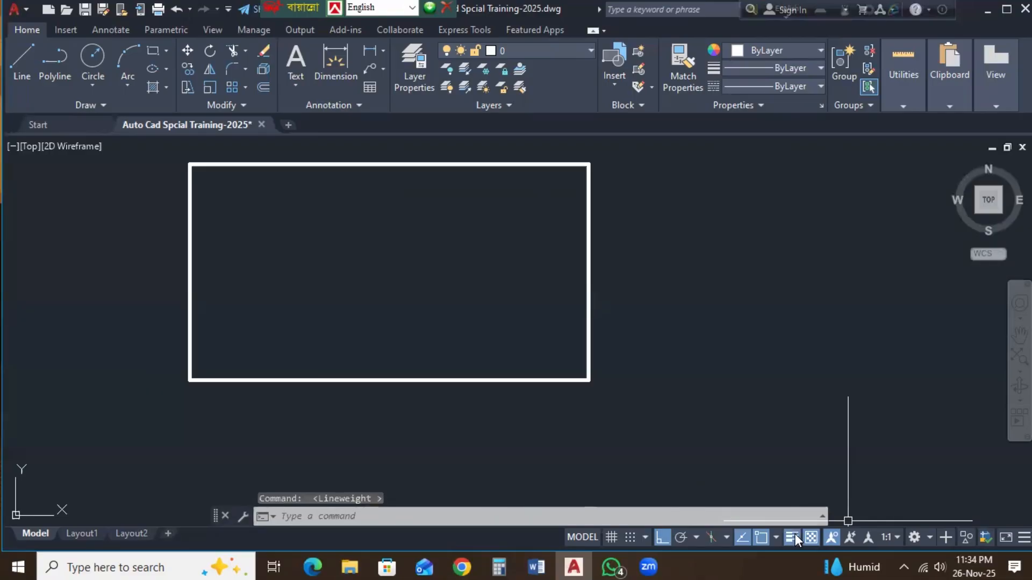
Step: Delete the rectangle and draw a single horizontal line with the Line command in the empty drawing area
left_click_drag(664, 354, 470, 428)
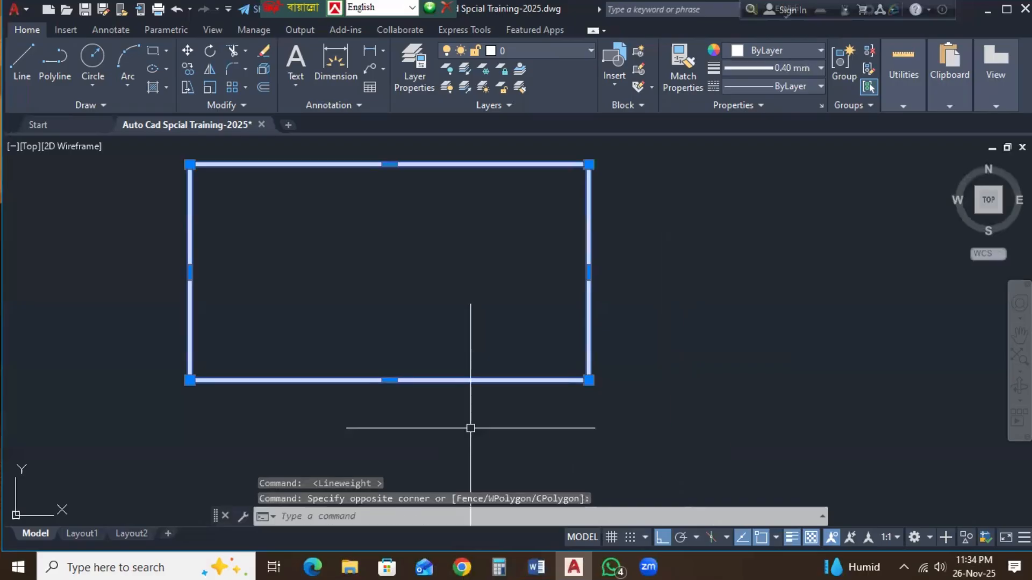
key("Delete")
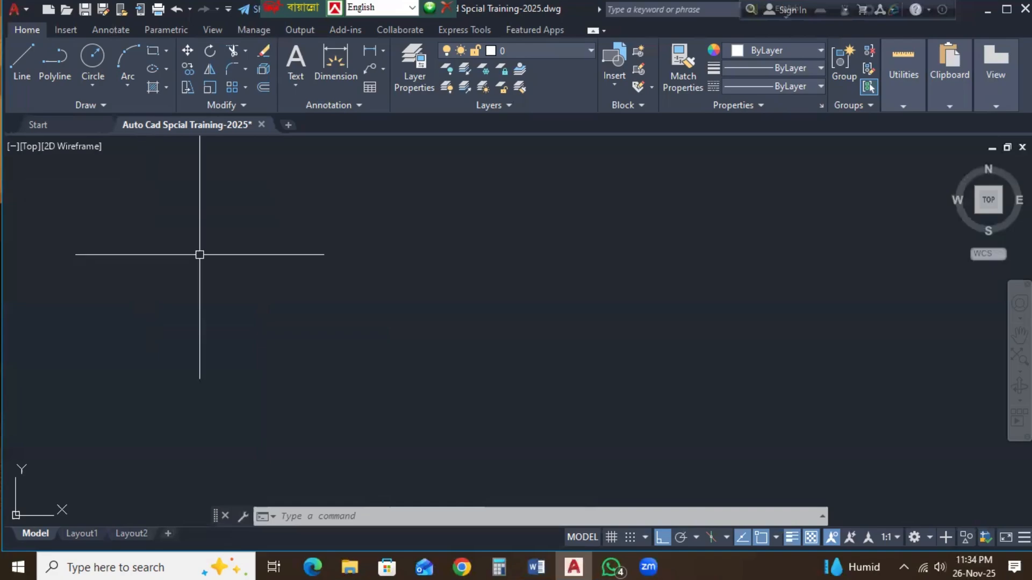
type("L")
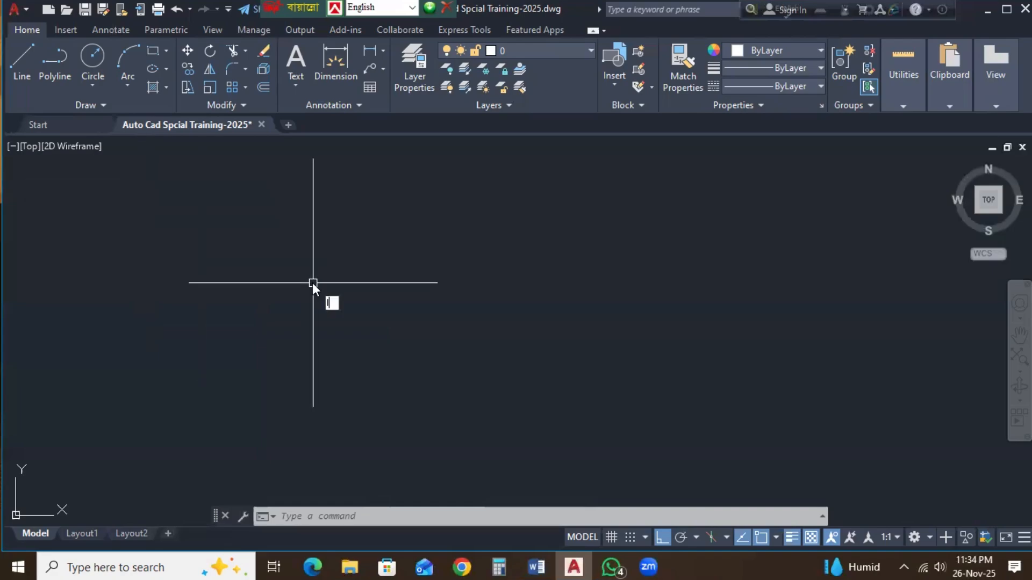
key("Return")
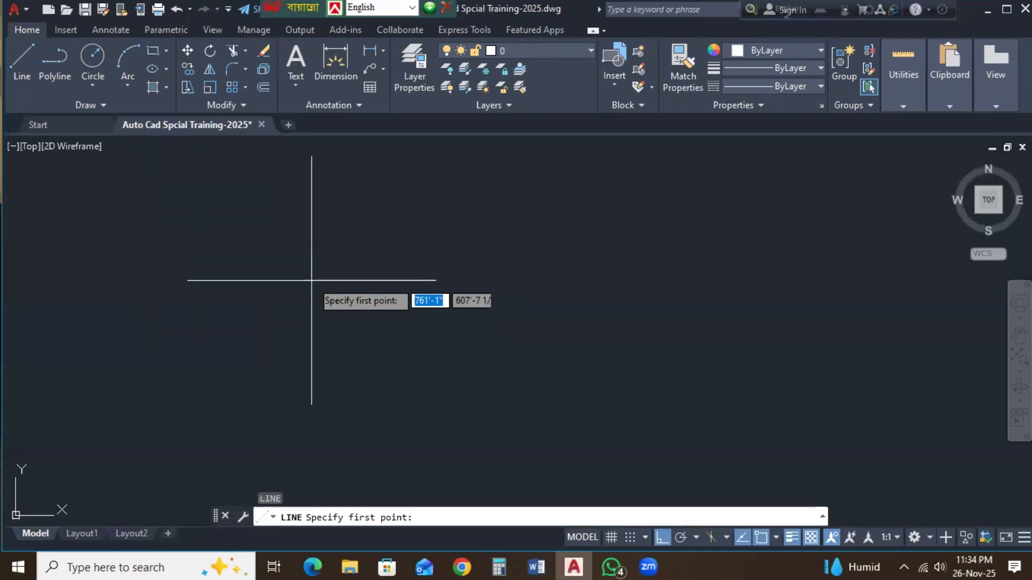
left_click(274, 294)
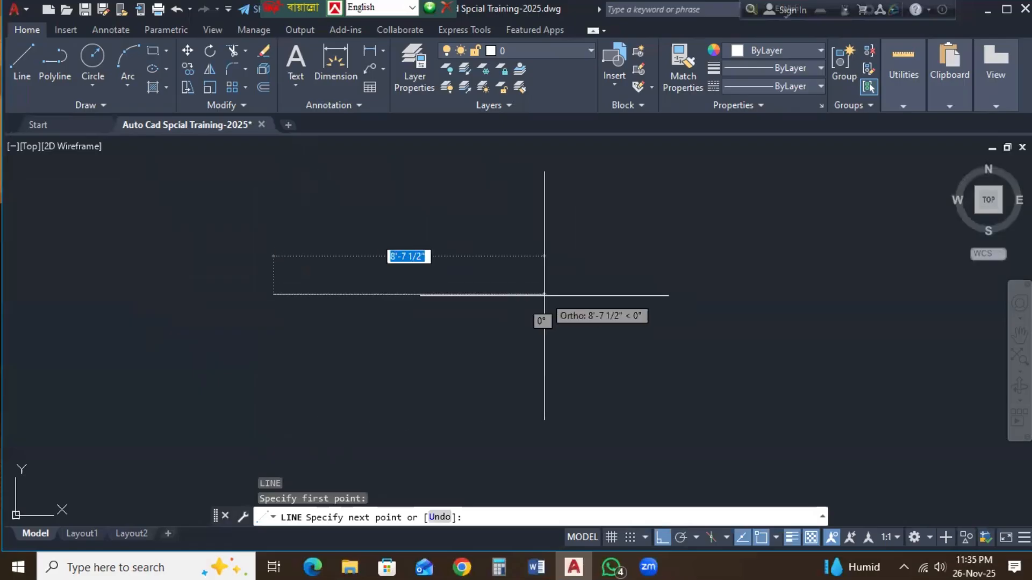
left_click(469, 294)
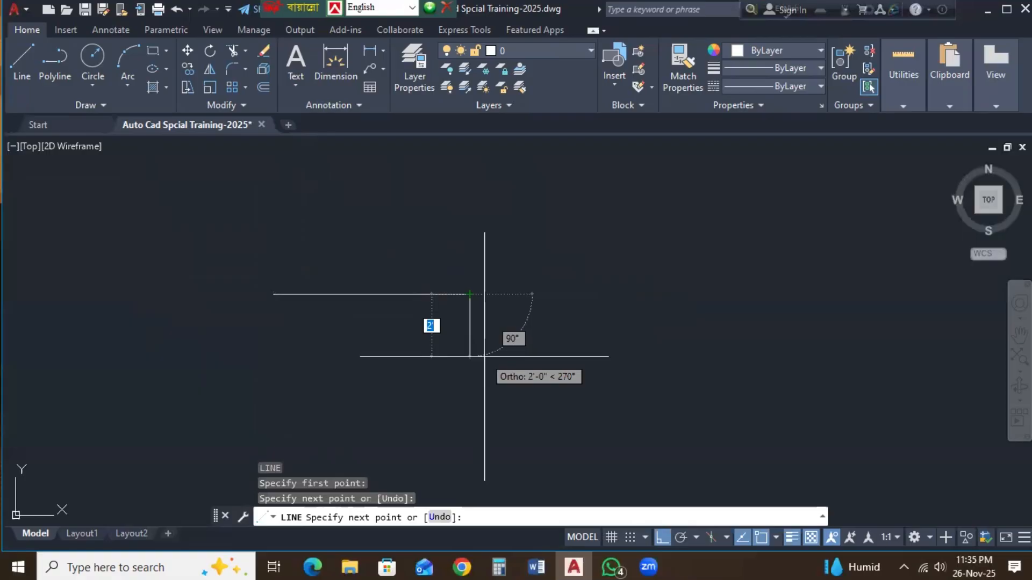
key("Return")
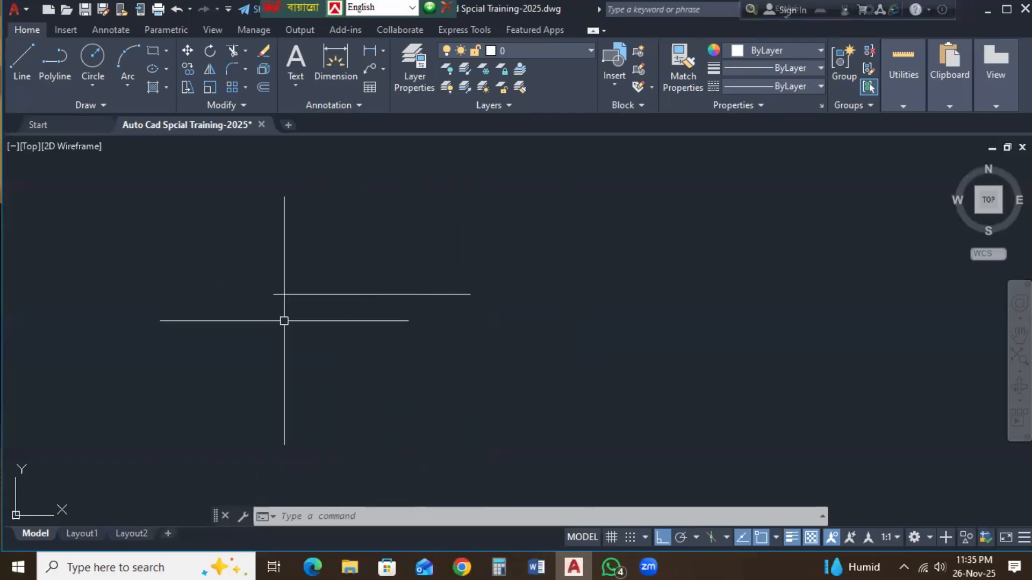
Step: Draw a vertical line just beyond the right end of the horizontal line, from below it to above it
middle_click_drag(295, 371, 307, 369)
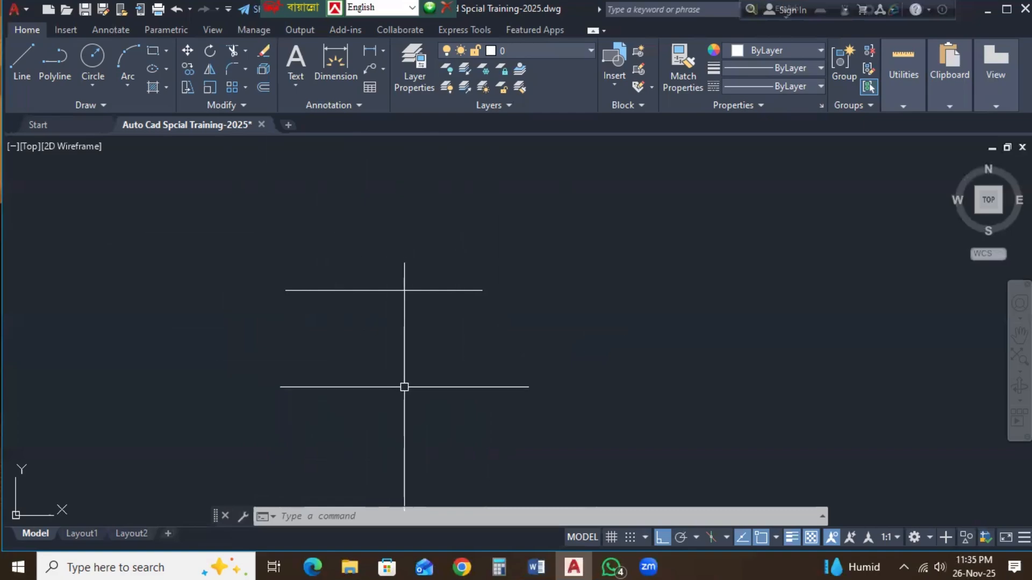
left_click(19, 68)
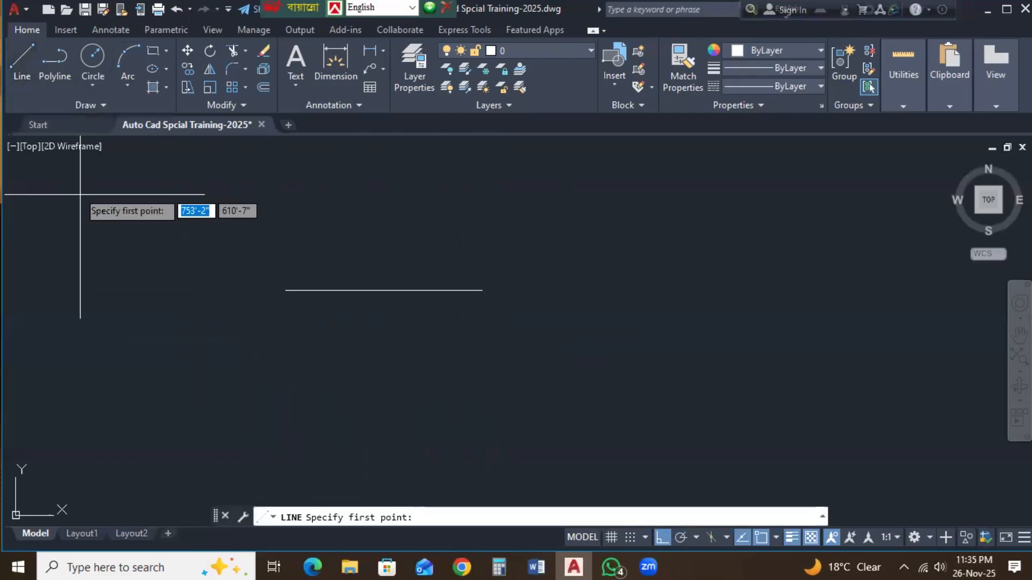
mouse_move(361, 329)
middle_mouse_down()
mouse_move(334, 315)
mouse_move(325, 281)
middle_mouse_up()
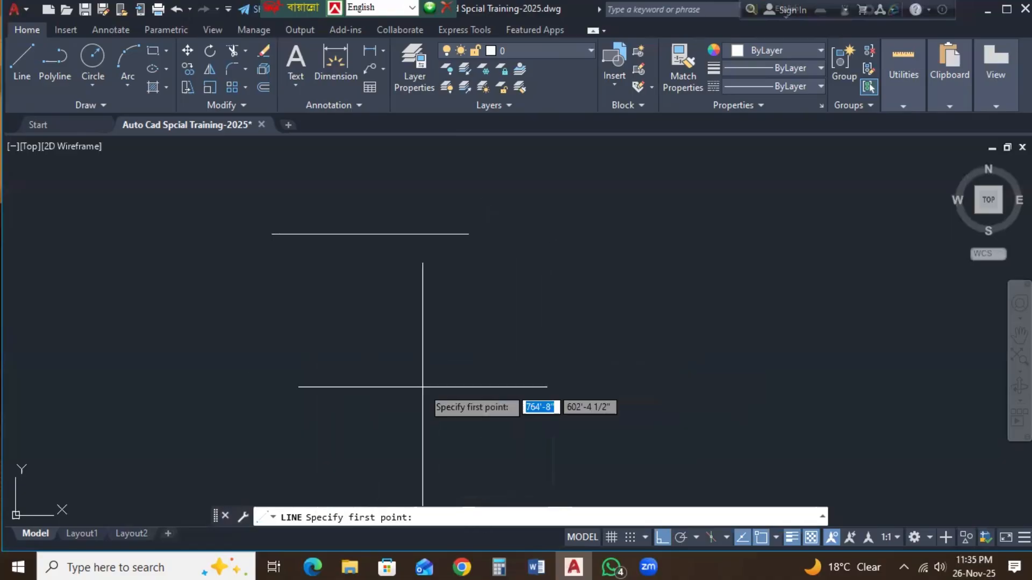
left_click(510, 378)
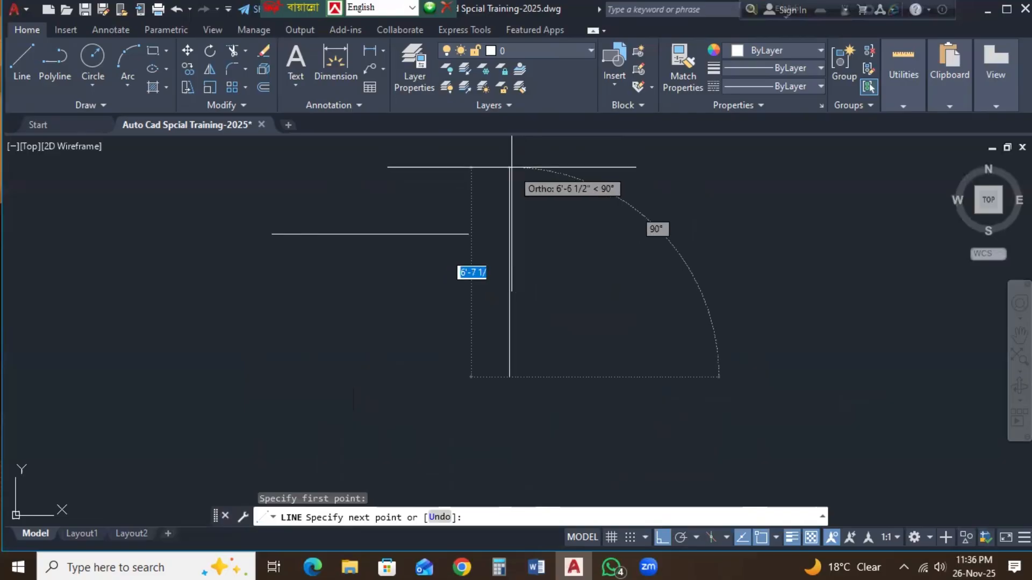
left_click(511, 195)
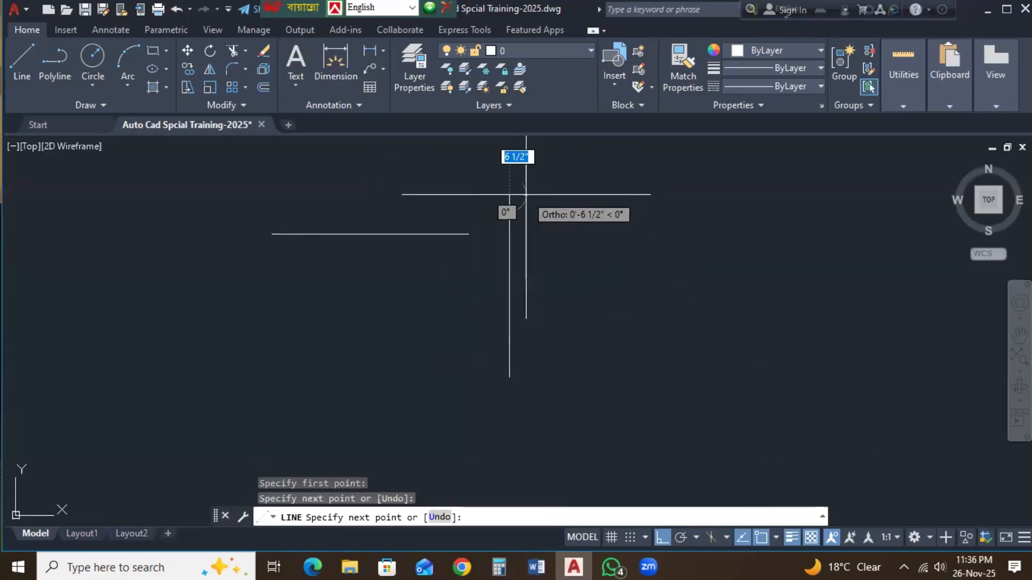
key("Return")
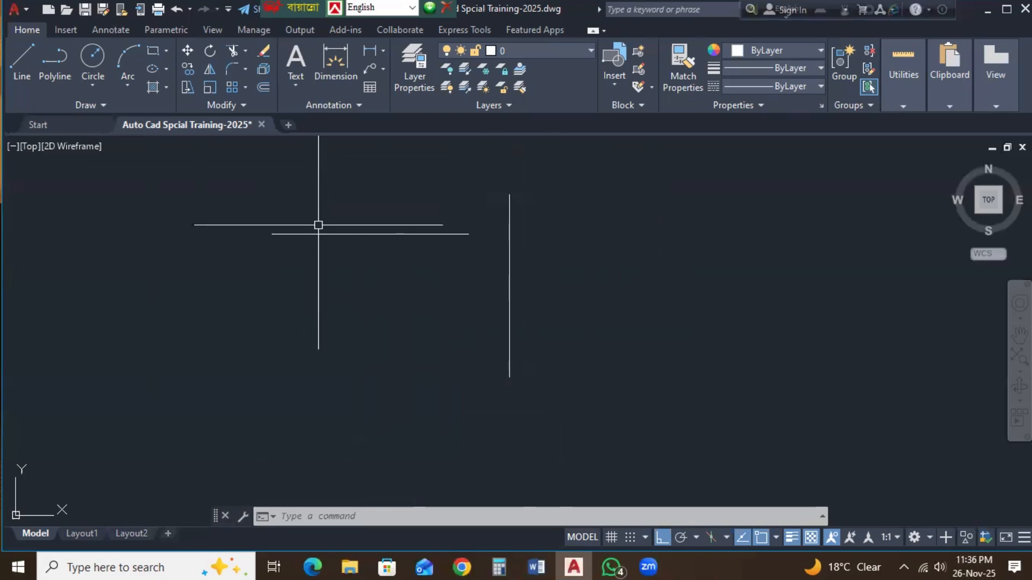
Step: Draw a 10' by 5' rectangle to the right of the vertical line with the Rectangle command
left_click(594, 283)
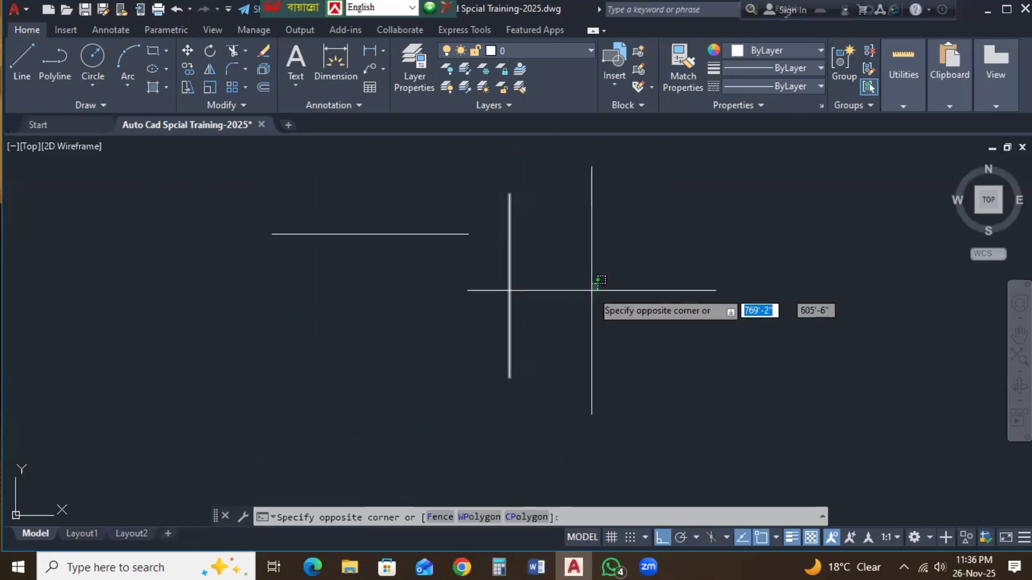
mouse_move(589, 279)
middle_mouse_down()
mouse_move(438, 274)
mouse_move(291, 295)
middle_mouse_up()
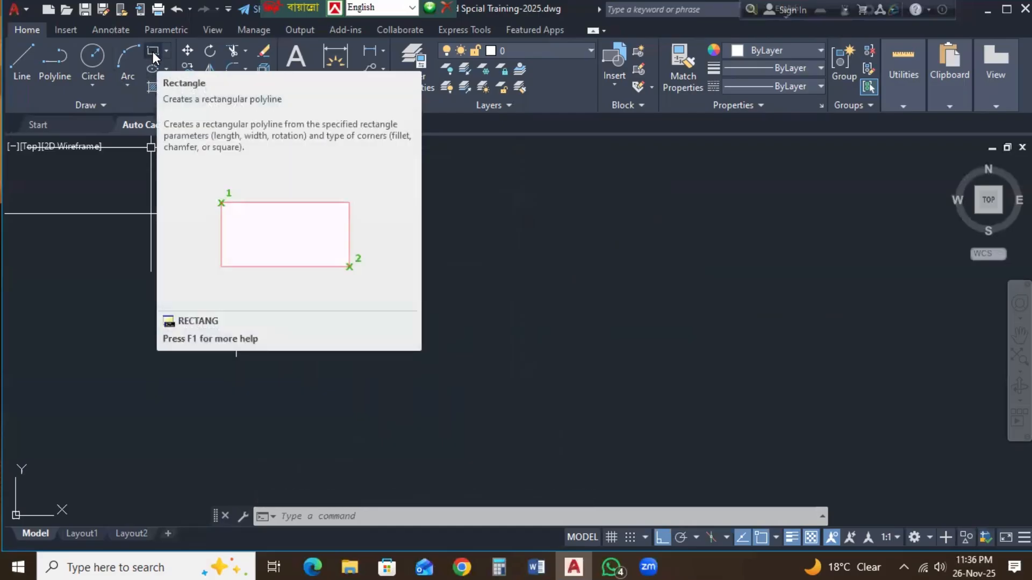
left_click(152, 51)
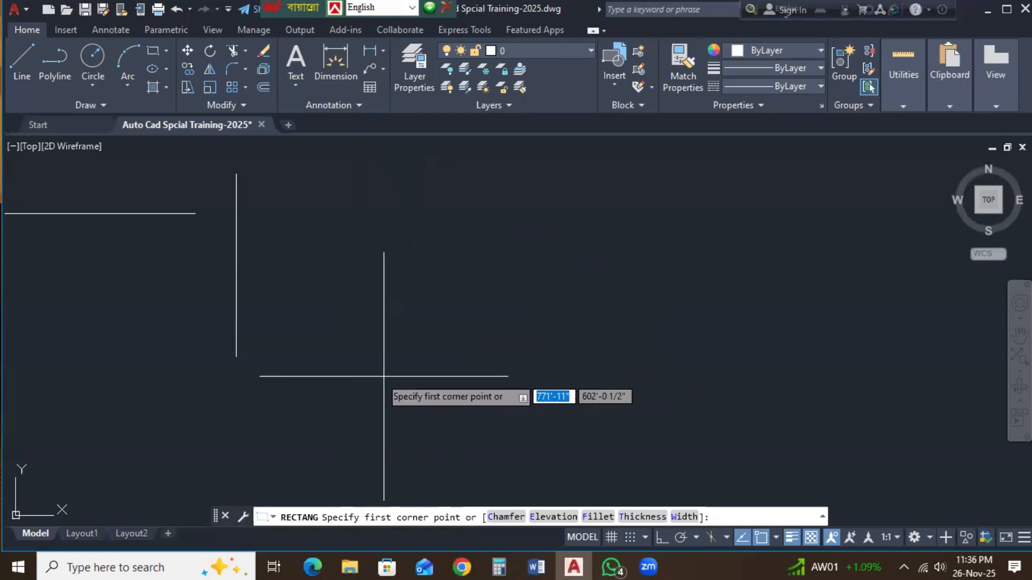
left_click(391, 360)
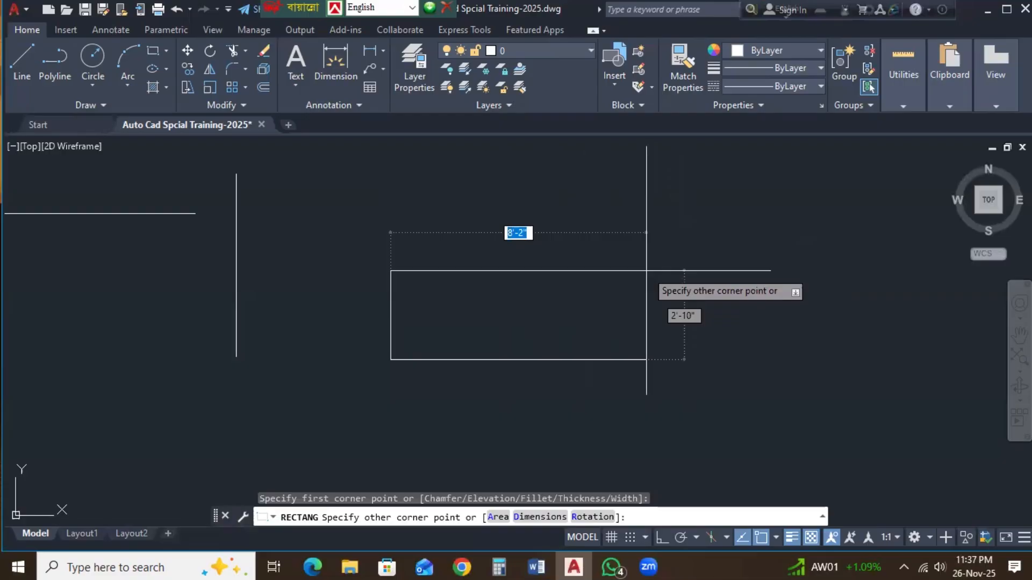
type("0'")
key("Tab")
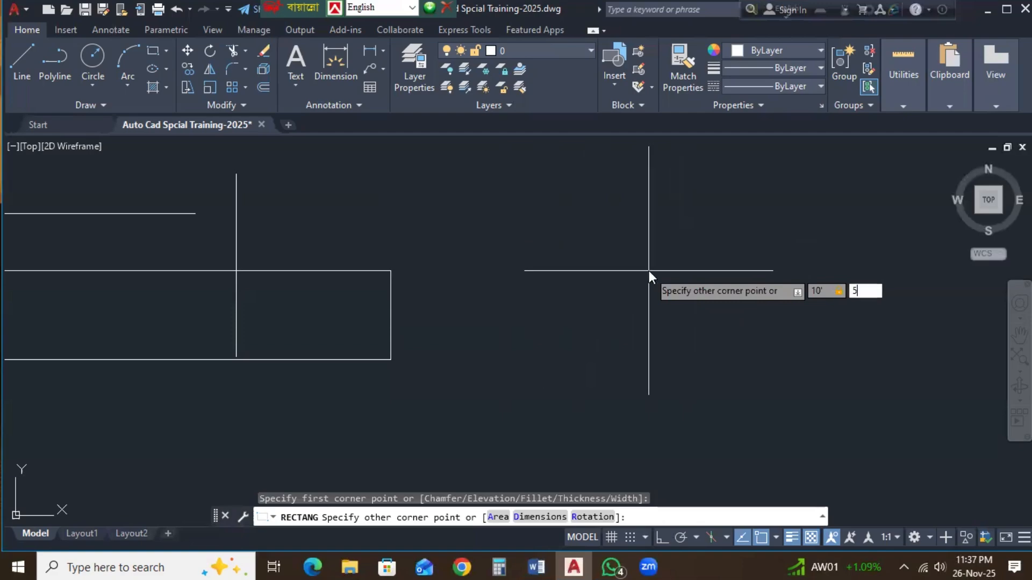
key("Return")
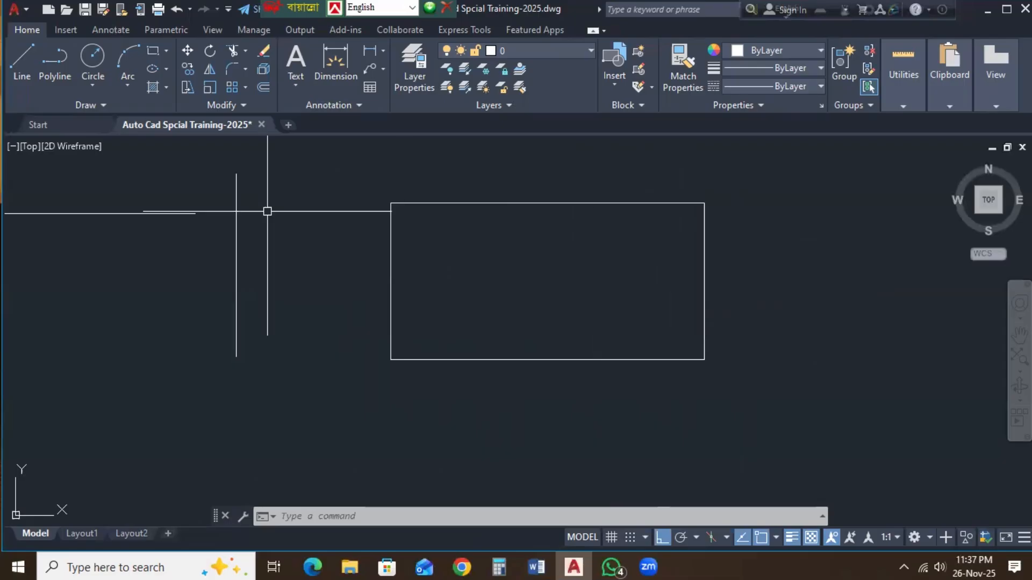
Step: Dimension the rectangle's upper edge and left edge, placing the dimension lines outside the rectangle
left_click(334, 59)
key("Return")
left_click(527, 203)
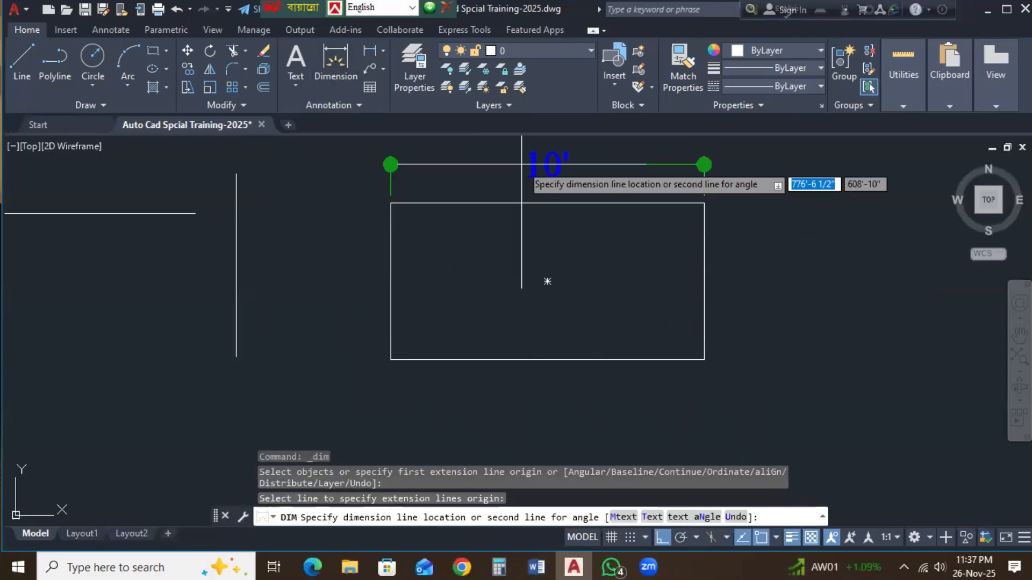
left_click(545, 165)
key("Return")
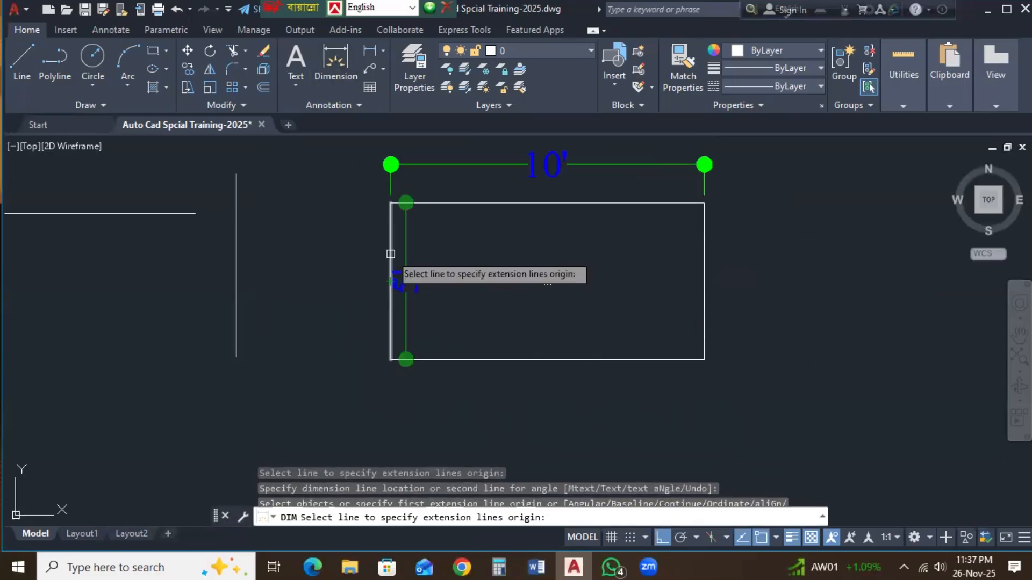
left_click(390, 256)
left_click(356, 285)
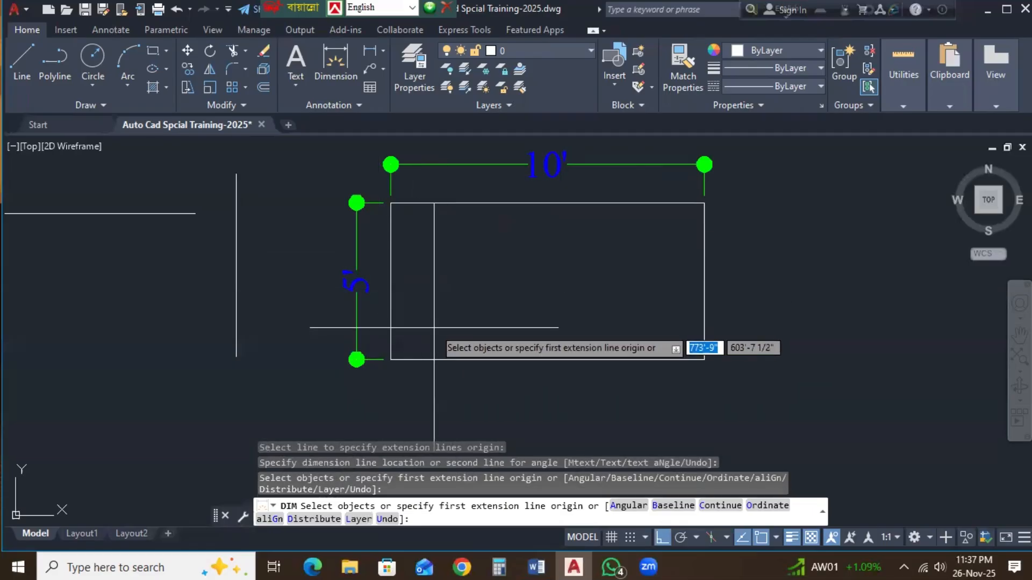
key("Return")
Step: Delete the two dimensions above and beside the rectangle
left_click(374, 247)
left_click(331, 220)
left_click(450, 165)
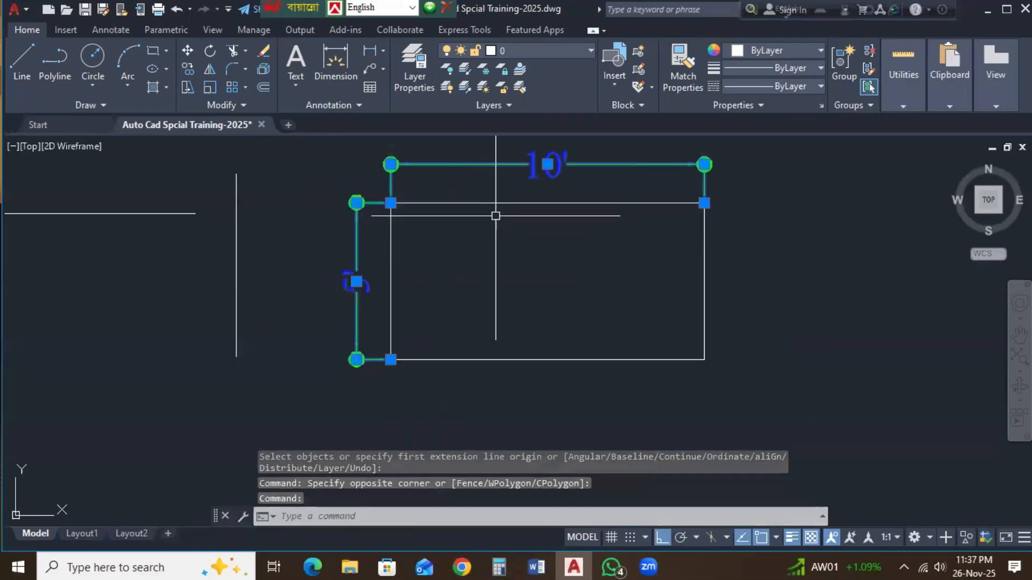
key("Delete")
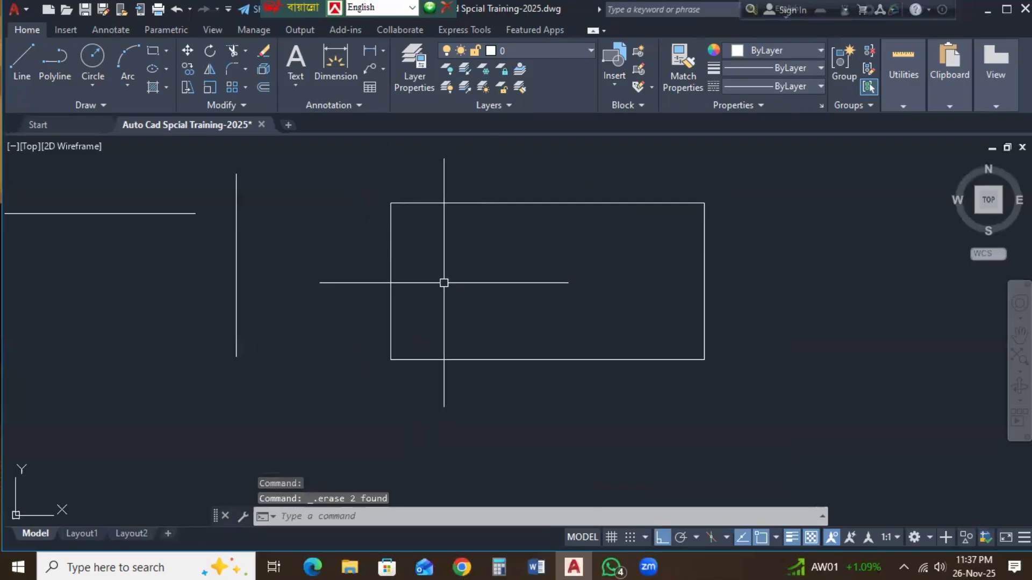
Step: Start the Erase command, pick the rectangle by its edge to erase it, and undo the erase
scroll(606, 279, "down", 2)
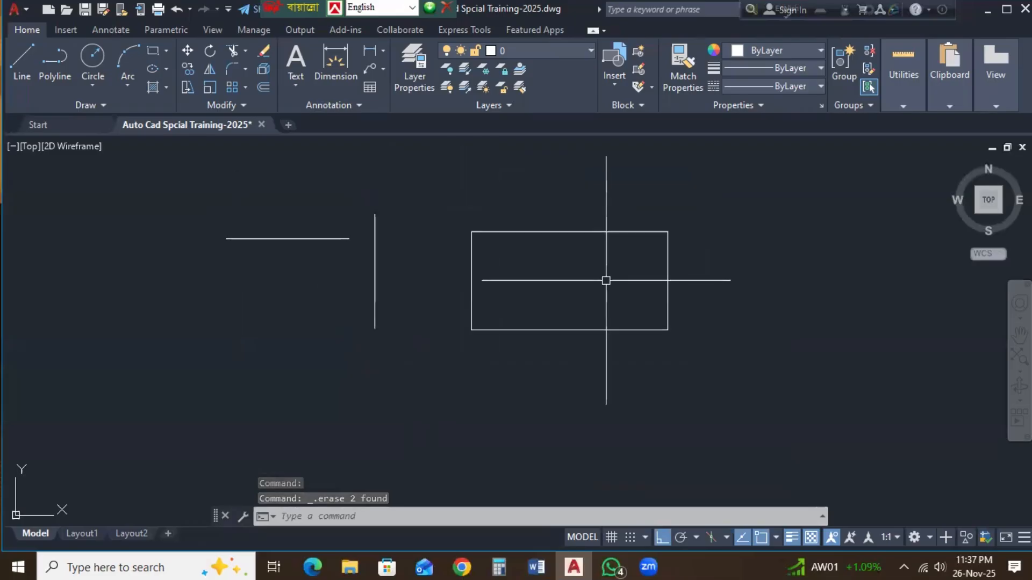
middle_click_drag(587, 325, 558, 305)
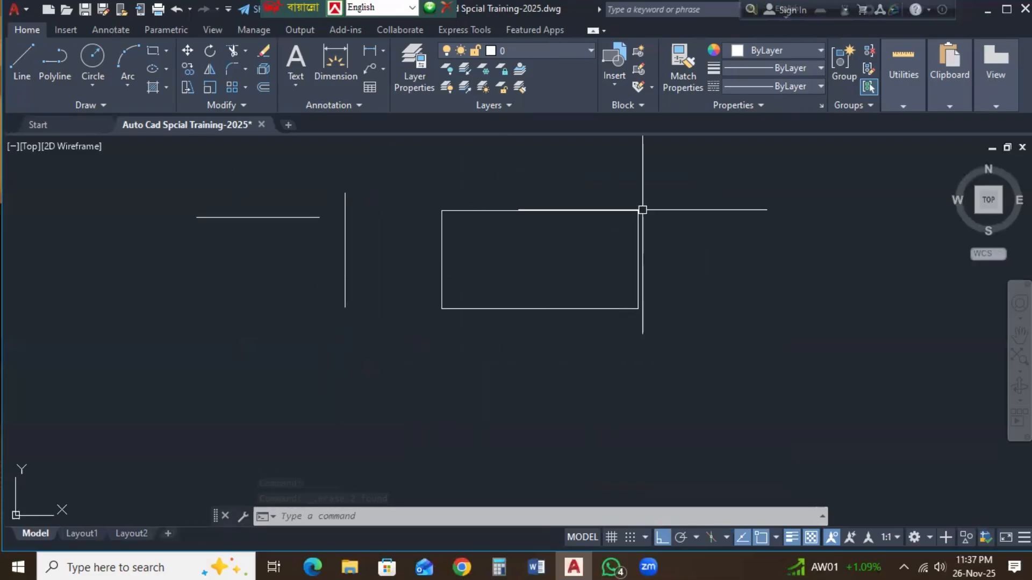
mouse_move(642, 301)
middle_mouse_down()
mouse_move(579, 257)
mouse_move(684, 318)
middle_mouse_up()
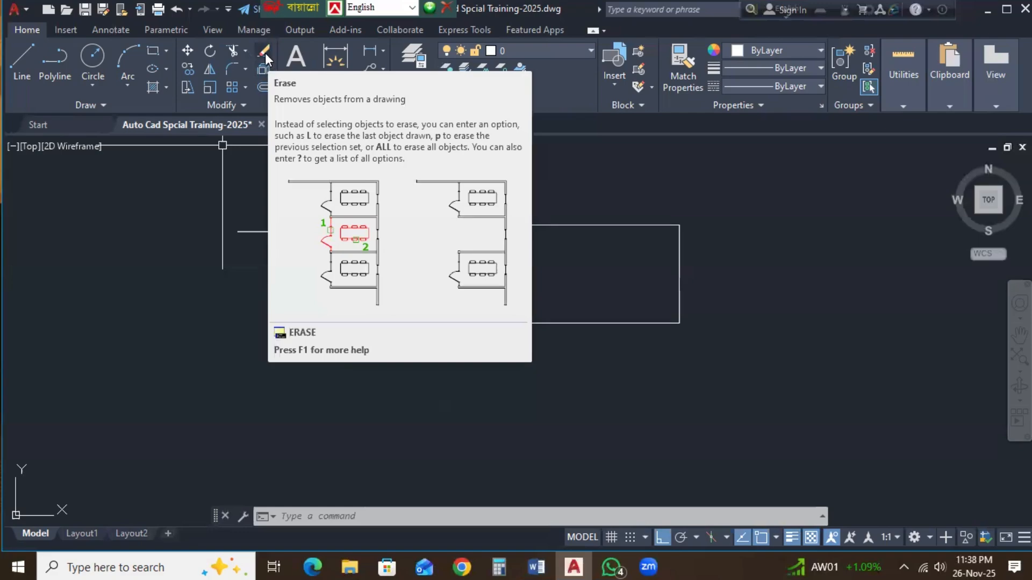
left_click(263, 53)
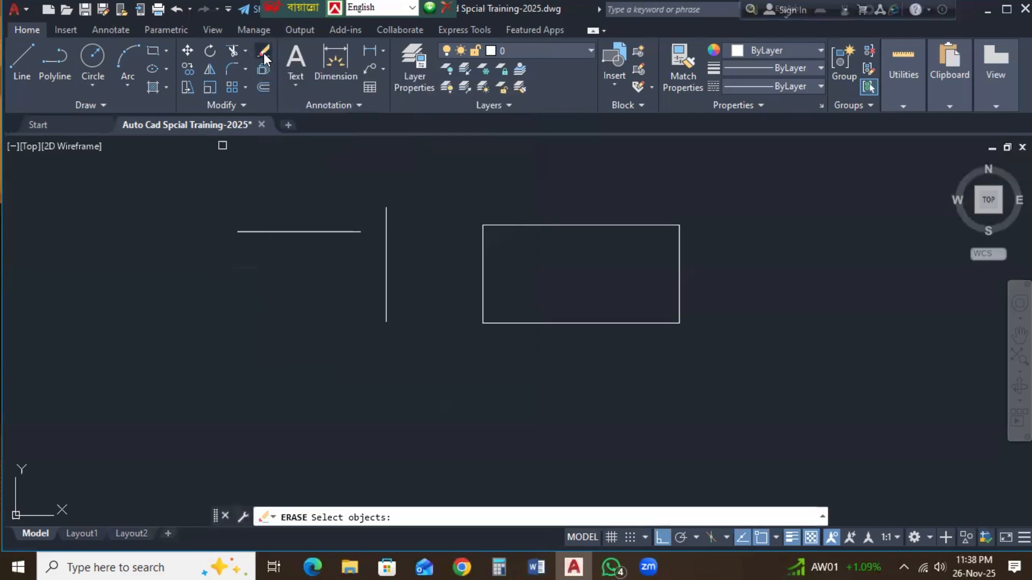
left_click(511, 224)
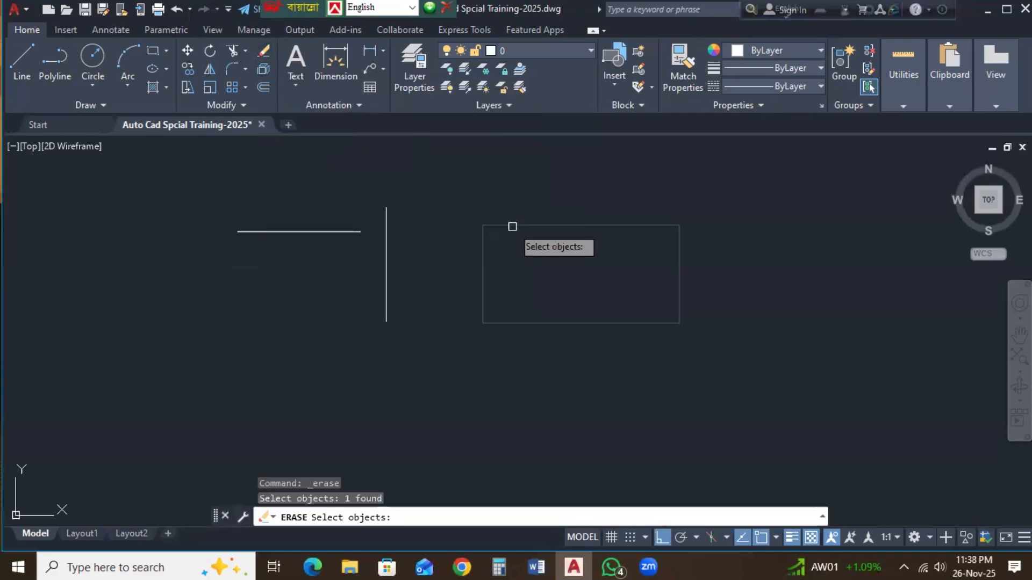
key("Return")
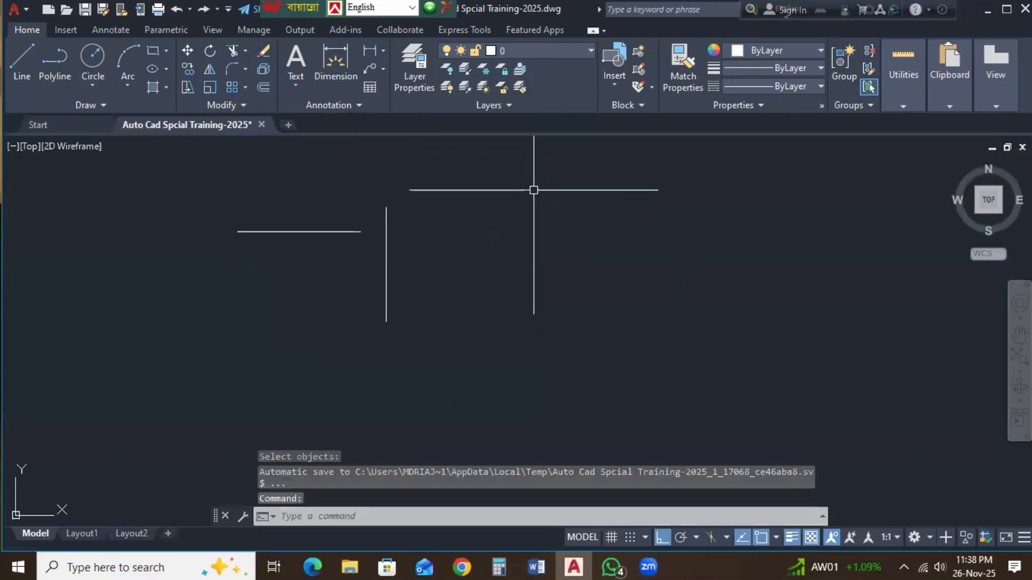
key("ctrl+z")
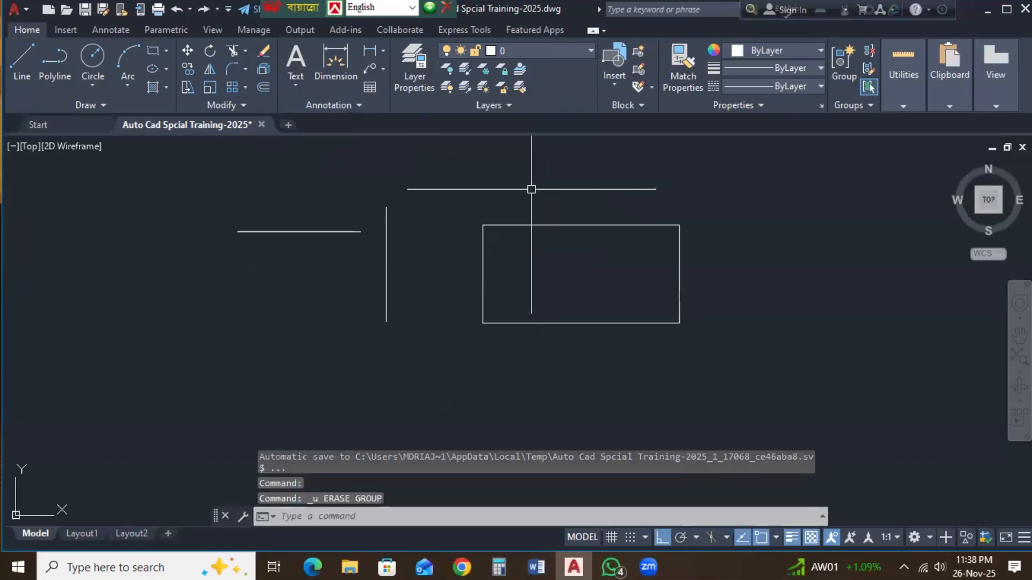
Step: Select the rectangle with a crossing window before running Erase on it, and undo the erase
left_click(747, 177)
left_click(434, 391)
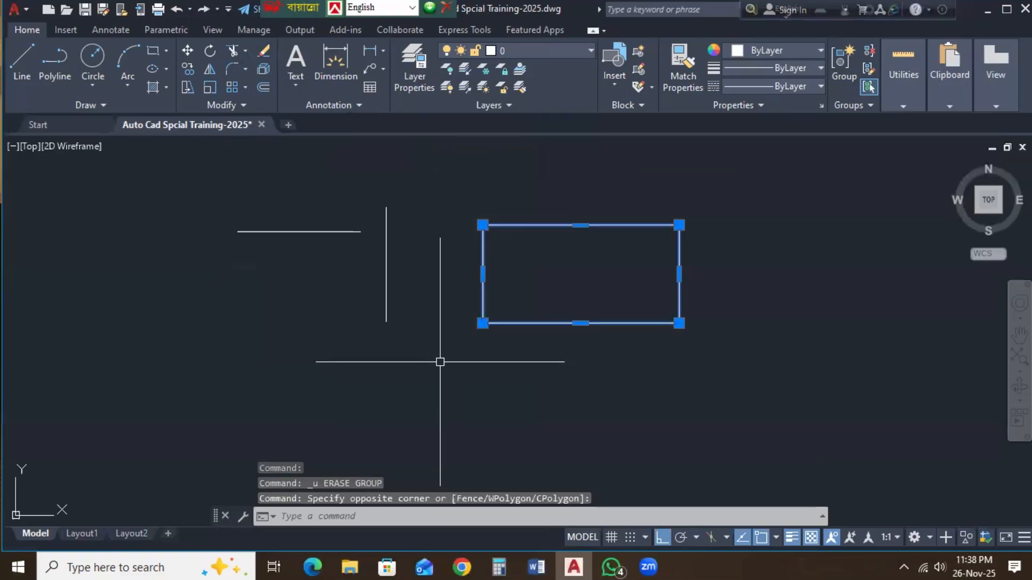
left_click(259, 53)
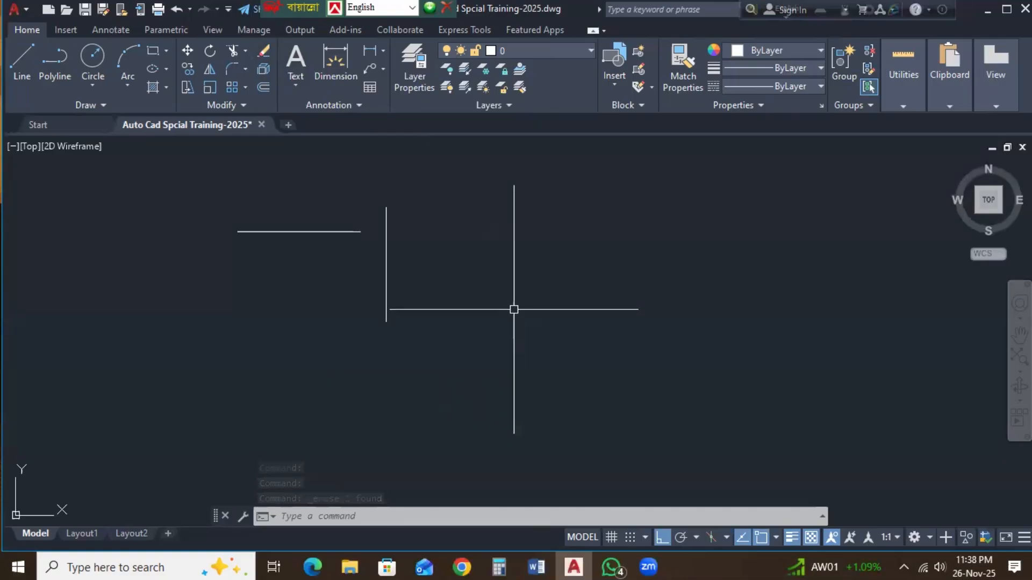
key("ctrl+z")
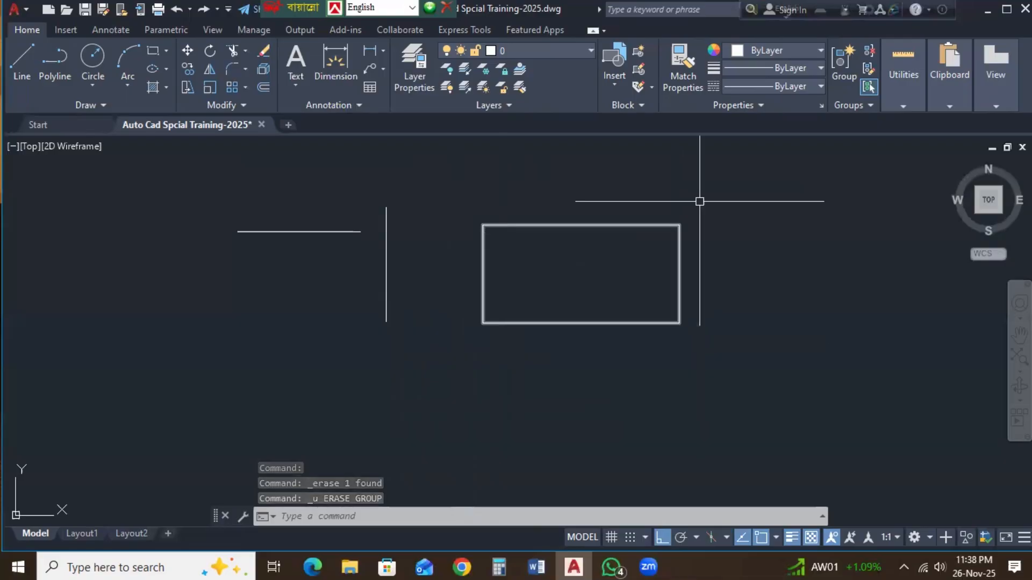
Step: Delete the crossing-selected rectangle directly without running the Erase command, and undo the deletion
left_click(749, 178)
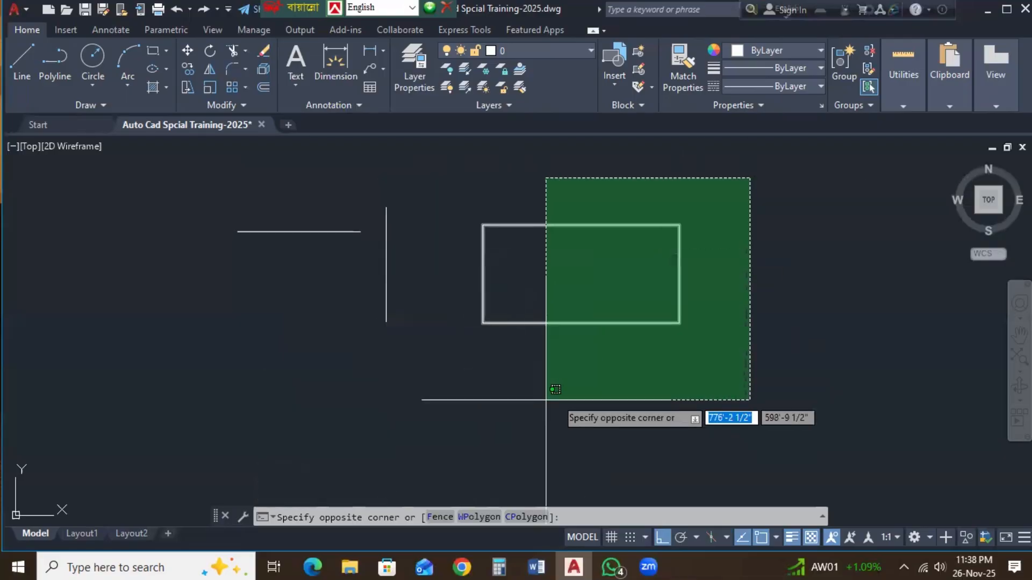
left_click(443, 367)
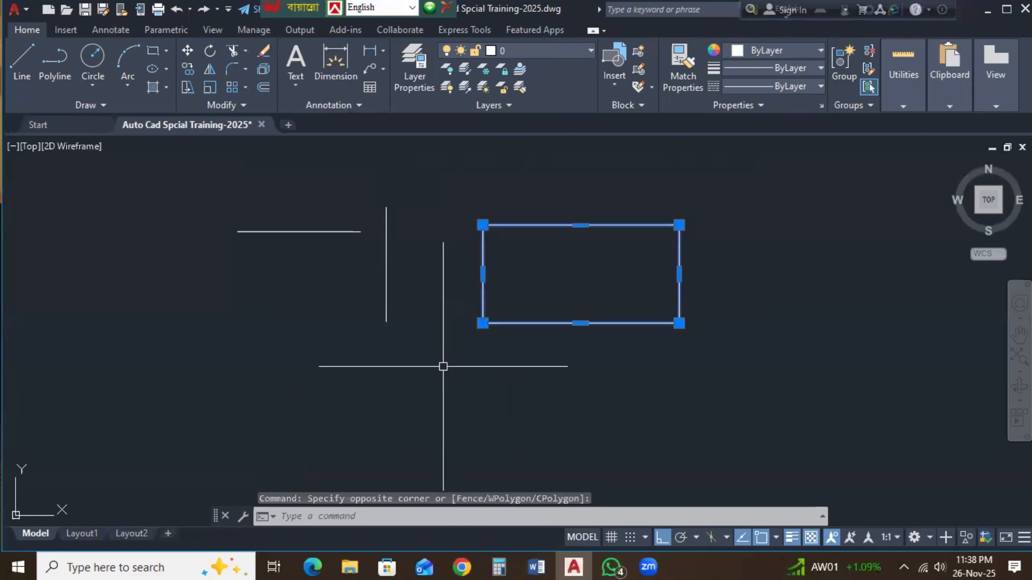
key("Delete")
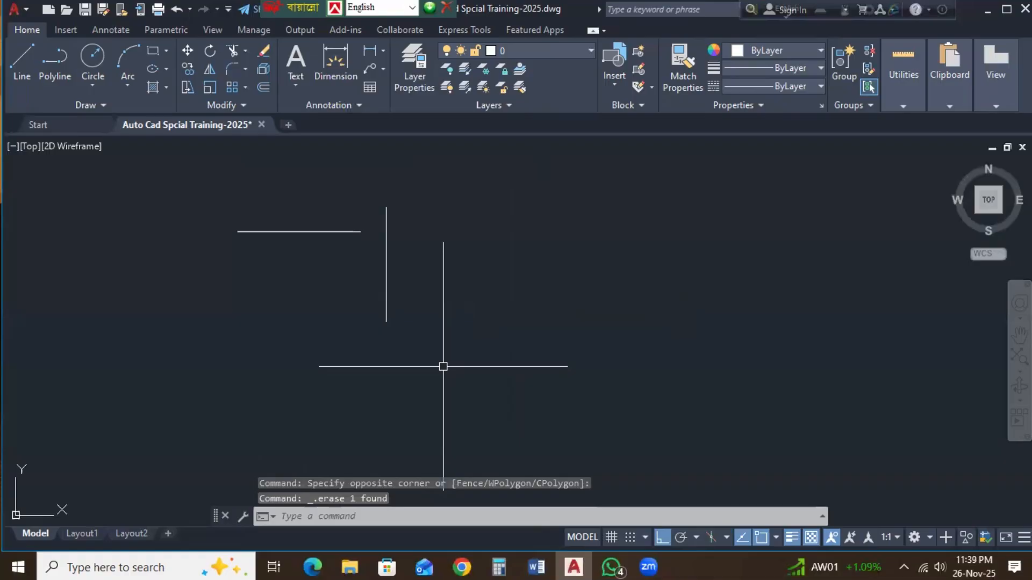
key("ctrl+z")
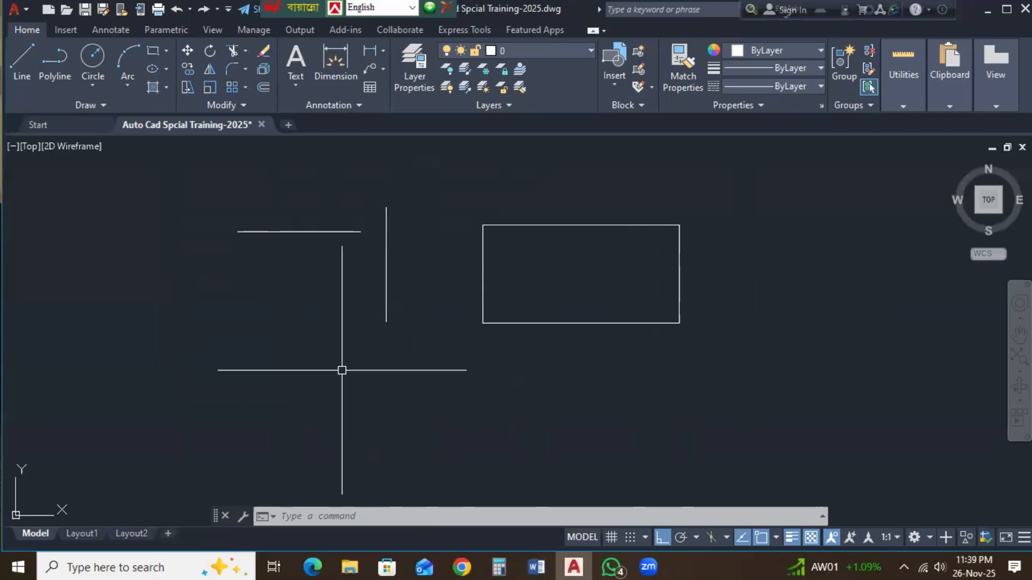
Step: Switch the grid on and back off, and review zooming and panning around the two lines and the rectangle
key("F7")
key("F7")
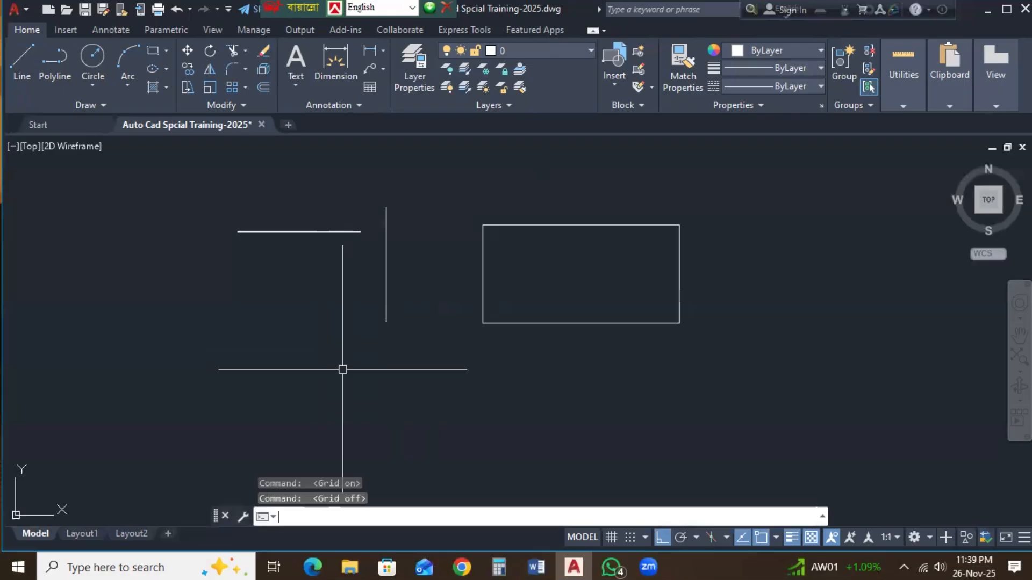
scroll(352, 332, "down", 2)
scroll(355, 334, "up", 2)
scroll(354, 334, "down", 2)
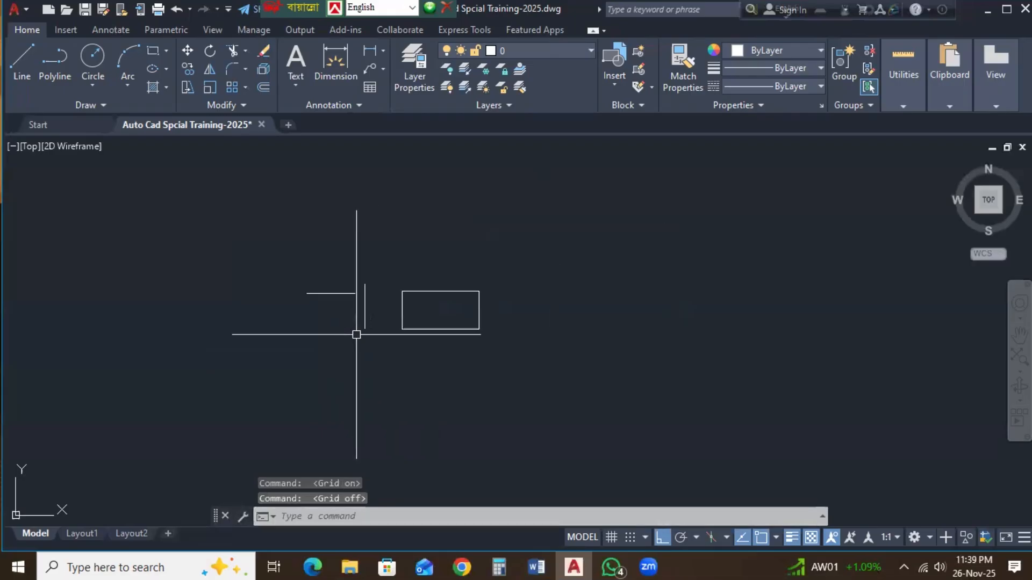
scroll(357, 334, "up", 2)
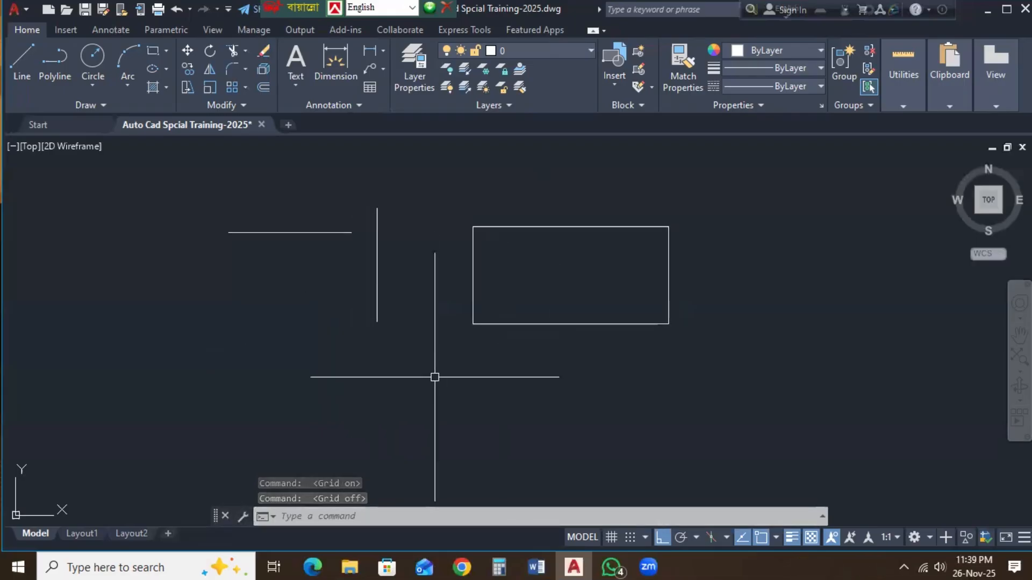
mouse_move(589, 375)
middle_mouse_down()
mouse_move(348, 378)
mouse_move(725, 383)
mouse_move(549, 392)
middle_mouse_up()
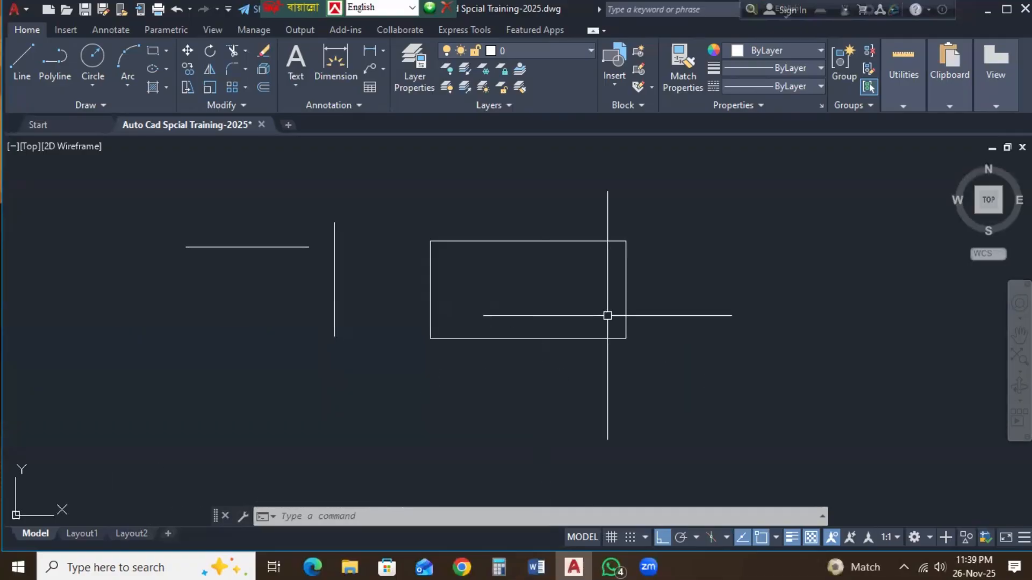
mouse_move(609, 315)
middle_mouse_down()
mouse_move(458, 343)
mouse_move(323, 343)
mouse_move(788, 333)
mouse_move(633, 298)
middle_mouse_up()
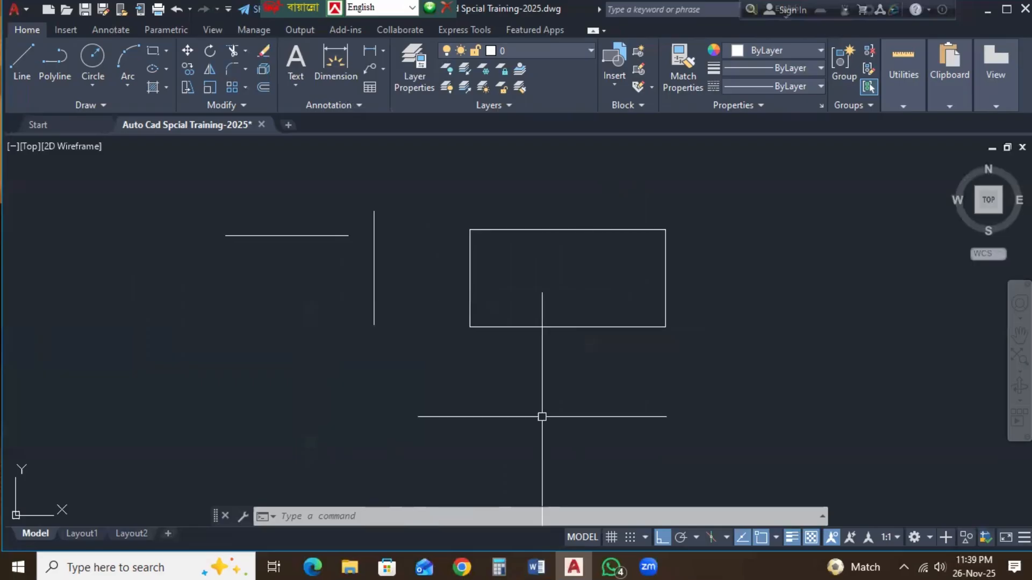